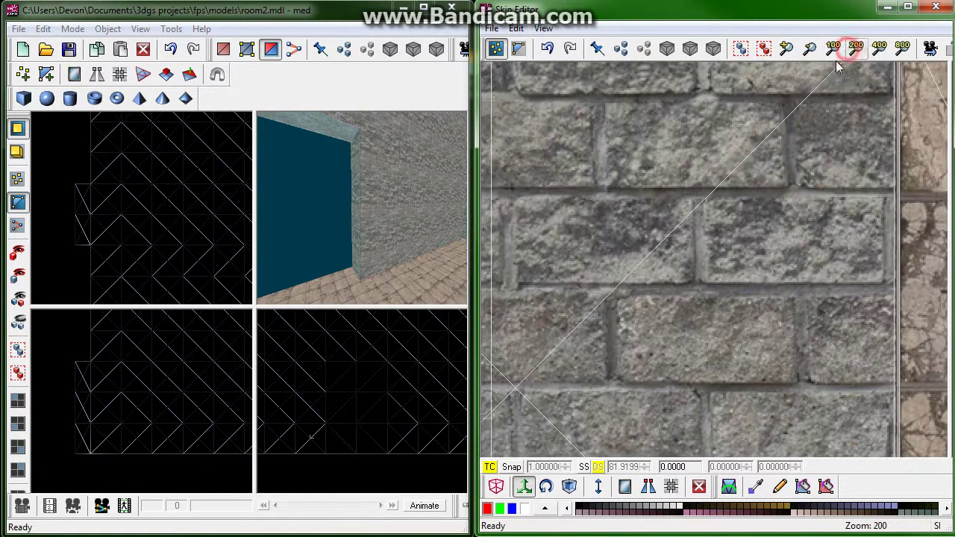
Step: Nudge the upper middle skin point of the brick texture to about 240.53, 2.70
{"action": "right_click_drag", "start_coordinate": [703, 161], "coordinate": [879, 467]}
{"action": "right_click_drag", "start_coordinate": [643, 311], "coordinate": [808, 316]}
{"action": "right_click_drag", "start_coordinate": [730, 322], "coordinate": [849, 374]}
{"action": "left_click_drag", "start_coordinate": [852, 366], "coordinate": [588, 252]}
{"action": "right_click_drag", "start_coordinate": [626, 243], "coordinate": [775, 268]}
{"action": "left_click_drag", "start_coordinate": [641, 290], "coordinate": [524, 364]}
{"action": "left_click", "coordinate": [649, 490]}
{"action": "right_click_drag", "start_coordinate": [703, 335], "coordinate": [465, 300]}
{"action": "left_click_drag", "start_coordinate": [702, 220], "coordinate": [731, 274]}
{"action": "right_click_drag", "start_coordinate": [674, 265], "coordinate": [706, 291]}
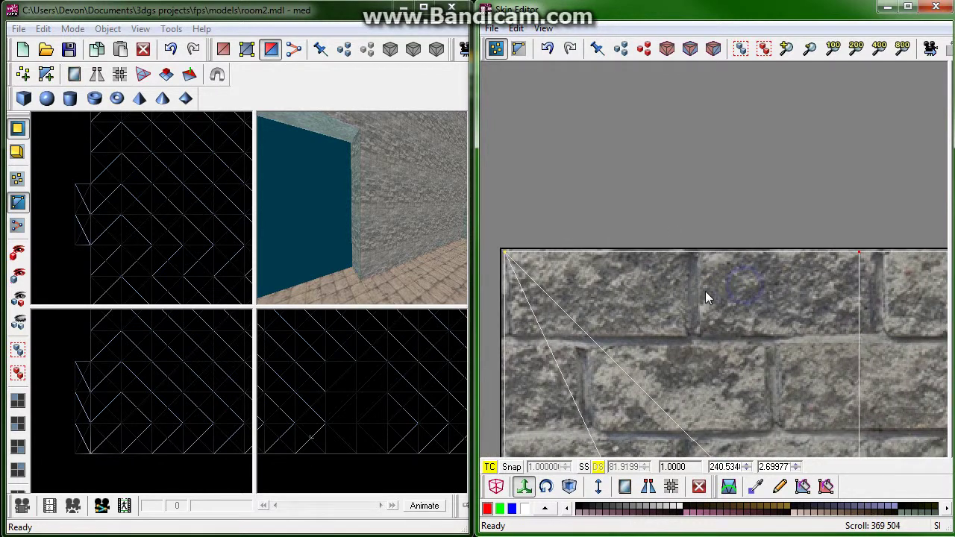
Step: Shift the brick section's upper and lower middle skin points horizontally by about 12.44 units, to about X 252.97
{"action": "left_click", "coordinate": [834, 50]}
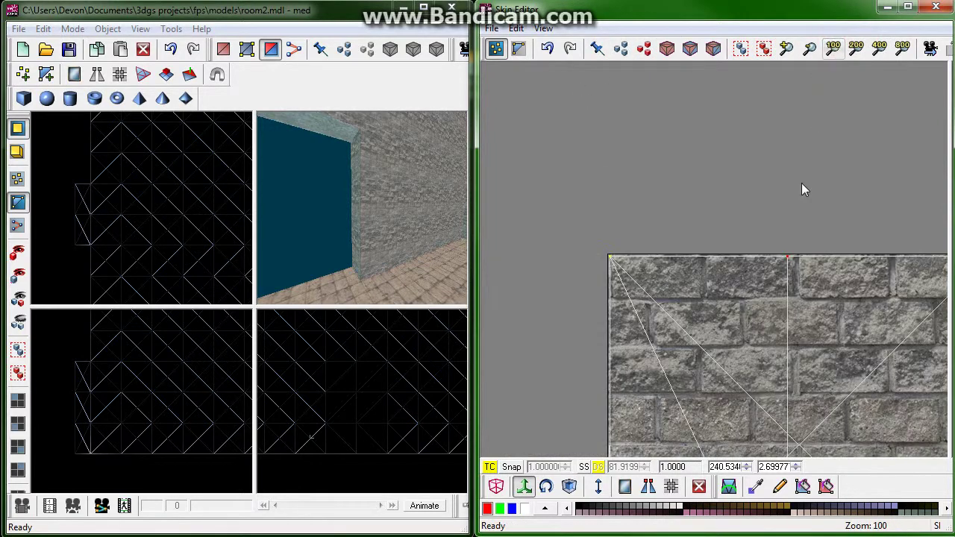
{"action": "right_click_drag", "start_coordinate": [801, 187], "coordinate": [705, 108]}
{"action": "left_click", "coordinate": [809, 52]}
{"action": "left_click", "coordinate": [809, 51]}
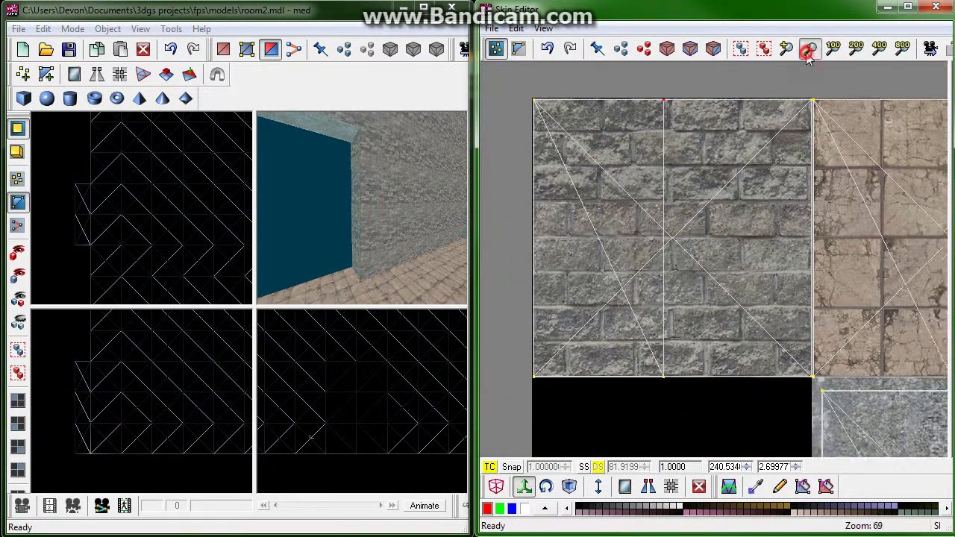
{"action": "left_click", "coordinate": [808, 50]}
{"action": "left_click", "coordinate": [808, 51]}
{"action": "right_click_drag", "start_coordinate": [776, 245], "coordinate": [715, 172]}
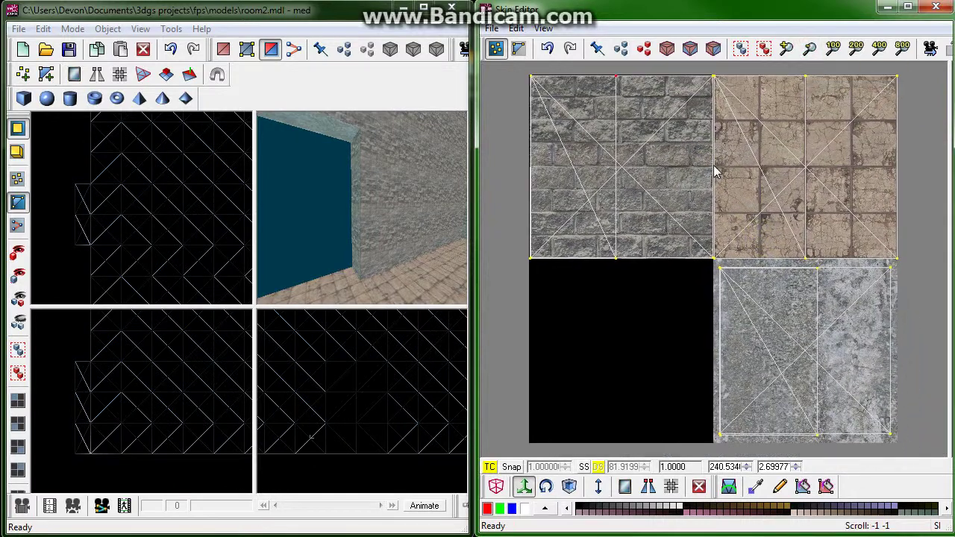
{"action": "right_click_drag", "start_coordinate": [736, 258], "coordinate": [709, 213]}
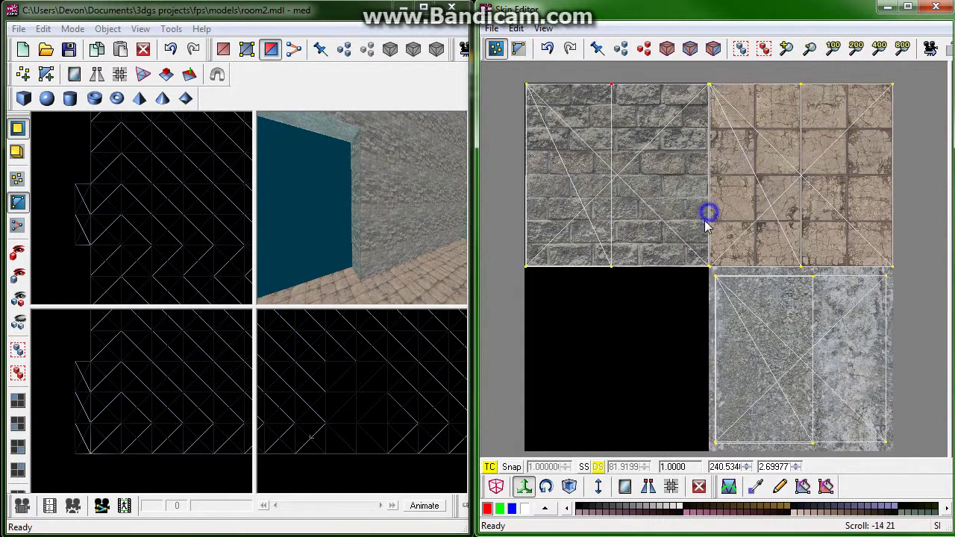
{"action": "left_click", "coordinate": [904, 198]}
{"action": "right_click_drag", "start_coordinate": [402, 185], "coordinate": [377, 179]}
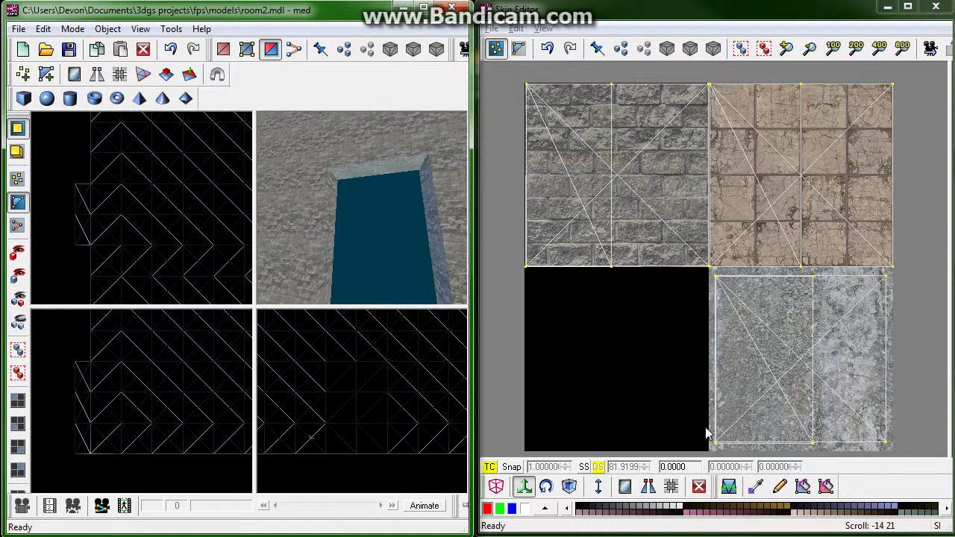
{"action": "left_click", "coordinate": [598, 487]}
{"action": "left_click_drag", "start_coordinate": [640, 323], "coordinate": [616, 272]}
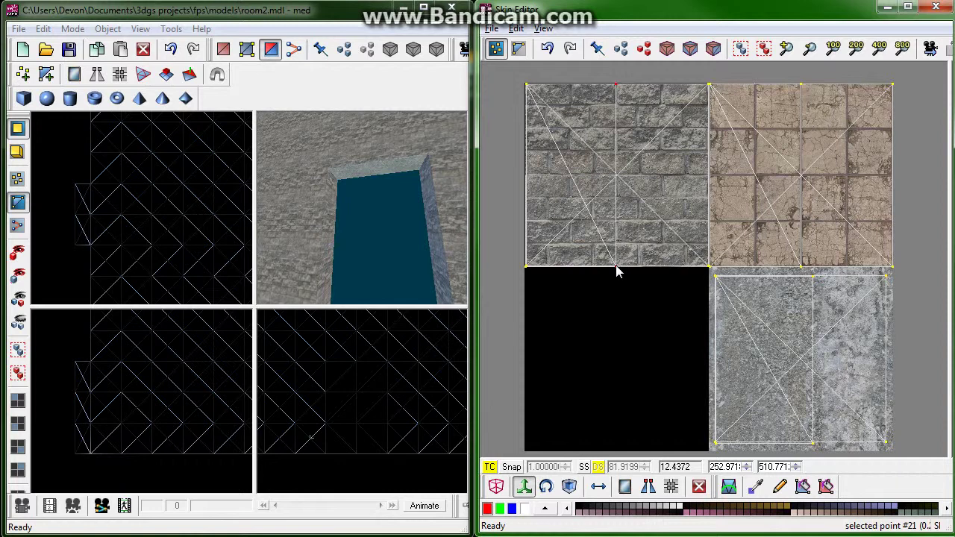
{"action": "left_click_drag", "start_coordinate": [616, 272], "coordinate": [616, 270]}
Step: Restrict movement to vertical and raise the brick section's lower middle skin point by 2.25 units
{"action": "left_click", "coordinate": [879, 49]}
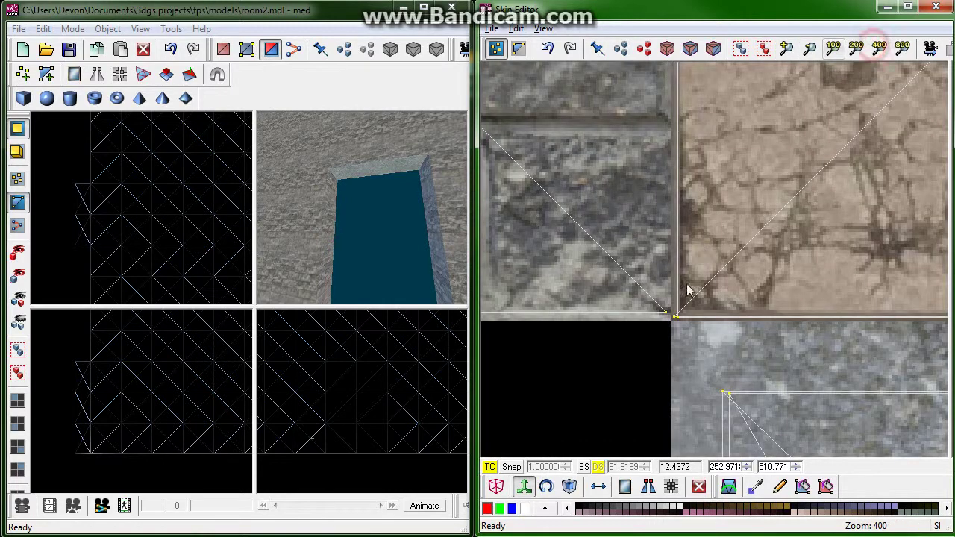
{"action": "right_click_drag", "start_coordinate": [690, 291], "coordinate": [940, 269]}
{"action": "right_click_drag", "start_coordinate": [683, 325], "coordinate": [933, 325]}
{"action": "right_click_drag", "start_coordinate": [627, 301], "coordinate": [954, 319]}
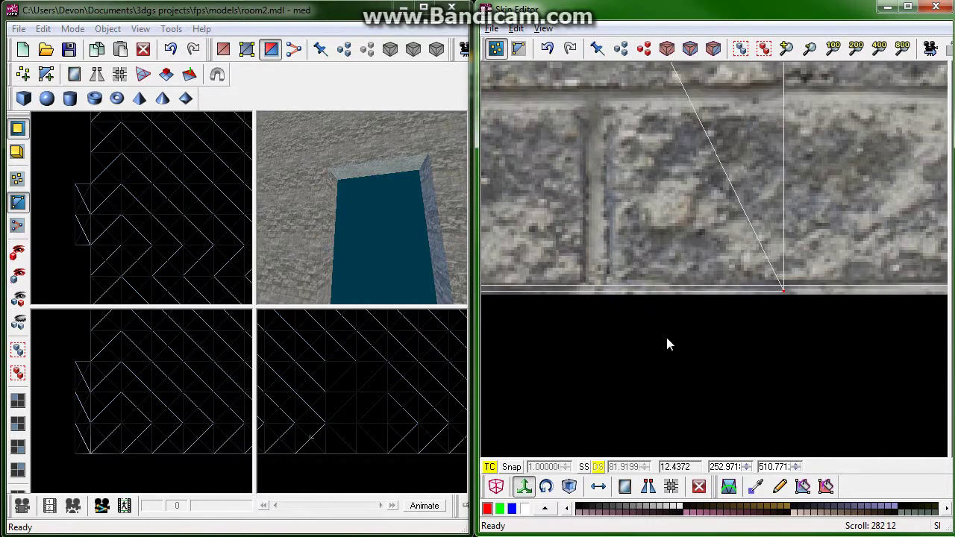
{"action": "right_click_drag", "start_coordinate": [661, 337], "coordinate": [766, 309]}
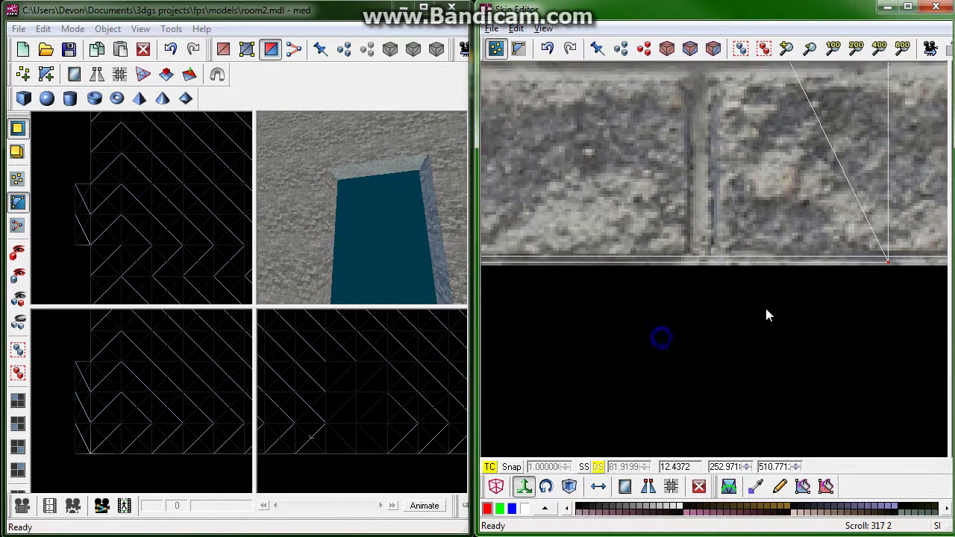
{"action": "left_click", "coordinate": [593, 489]}
{"action": "right_click_drag", "start_coordinate": [744, 361], "coordinate": [548, 347]}
{"action": "left_click", "coordinate": [722, 232]}
{"action": "left_click", "coordinate": [684, 245]}
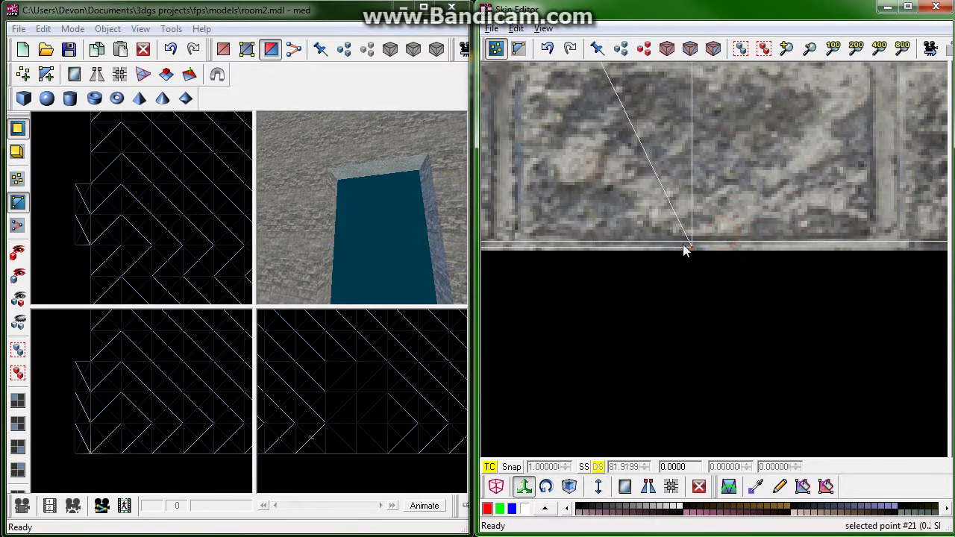
{"action": "left_click_drag", "start_coordinate": [693, 247], "coordinate": [692, 240]}
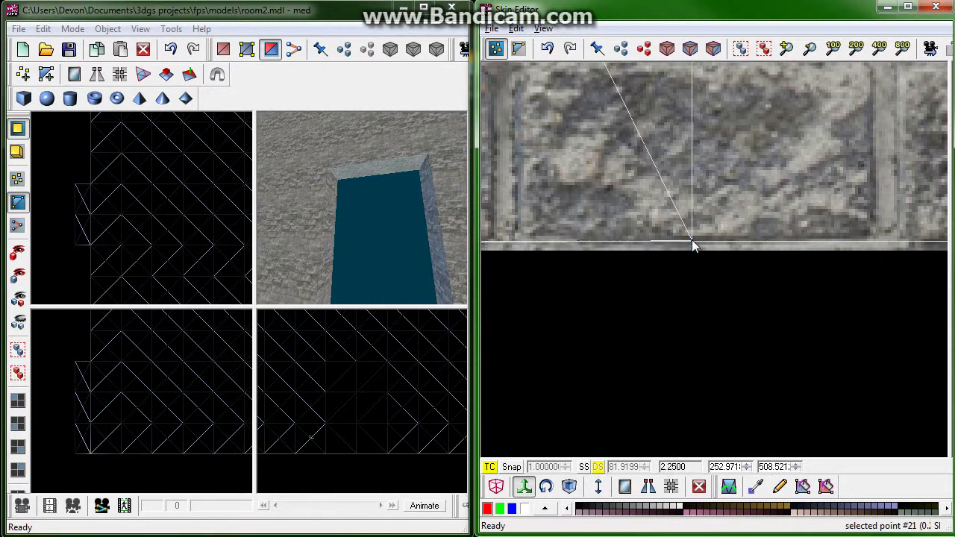
Step: Raise the doubled skin point at the brick section's lower left corner by 2 units, aligning it with the edge line
{"action": "right_click_drag", "start_coordinate": [624, 336], "coordinate": [948, 384]}
{"action": "right_click_drag", "start_coordinate": [681, 345], "coordinate": [952, 384]}
{"action": "left_click", "coordinate": [580, 370]}
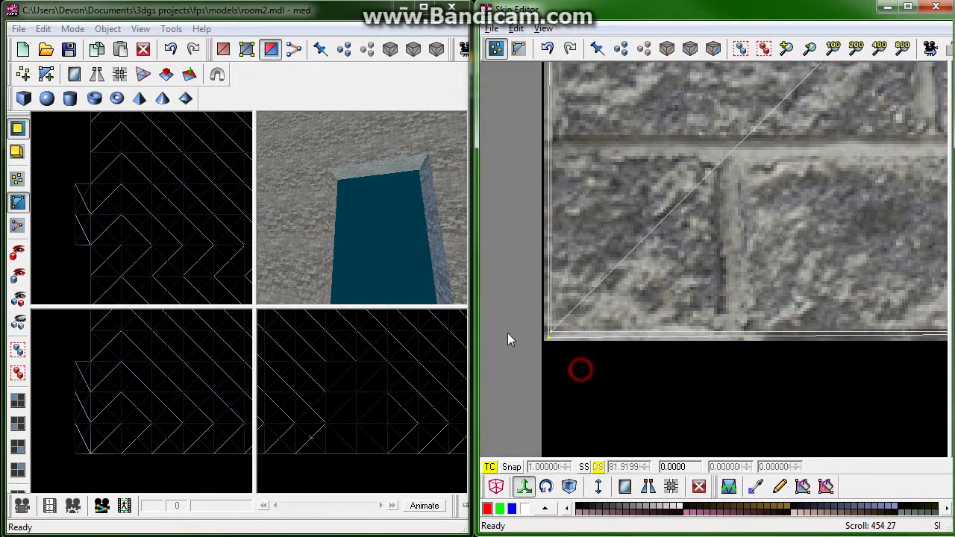
{"action": "left_click", "coordinate": [551, 340]}
{"action": "left_click_drag", "start_coordinate": [552, 345], "coordinate": [550, 336]}
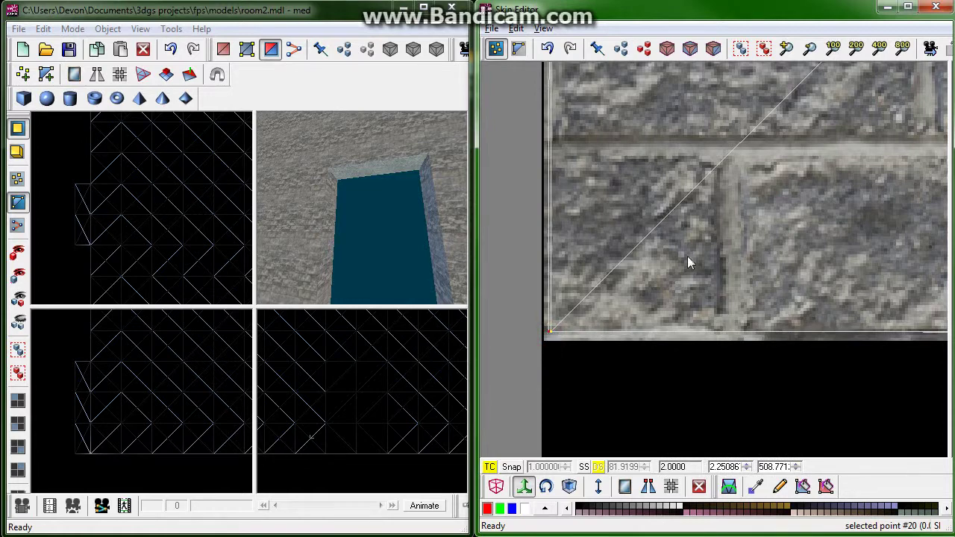
Step: Check the adjusted brick texture around the doorway and save the room2.mdl model
{"action": "right_click_drag", "start_coordinate": [688, 258], "coordinate": [683, 266]}
{"action": "left_click", "coordinate": [811, 51]}
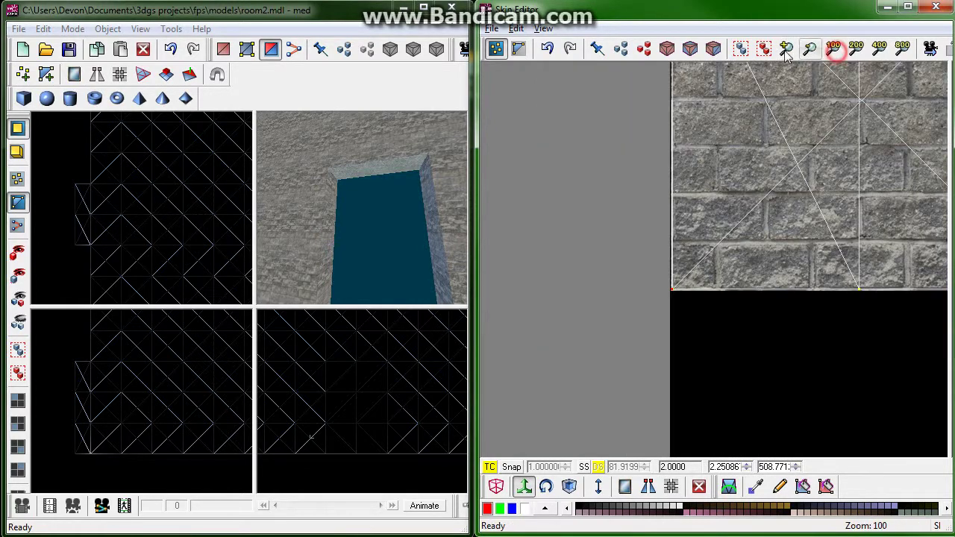
{"action": "left_click", "coordinate": [806, 52]}
{"action": "left_click", "coordinate": [805, 53]}
{"action": "left_click", "coordinate": [804, 57]}
{"action": "left_click", "coordinate": [803, 57]}
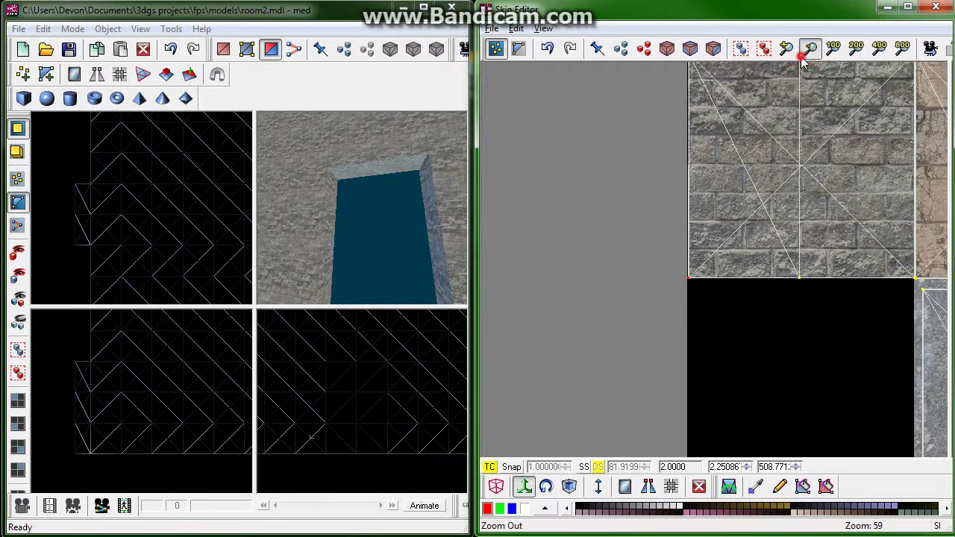
{"action": "left_click", "coordinate": [803, 57]}
{"action": "left_click", "coordinate": [802, 57]}
{"action": "left_click", "coordinate": [803, 57]}
{"action": "right_click_drag", "start_coordinate": [870, 162], "coordinate": [672, 153]}
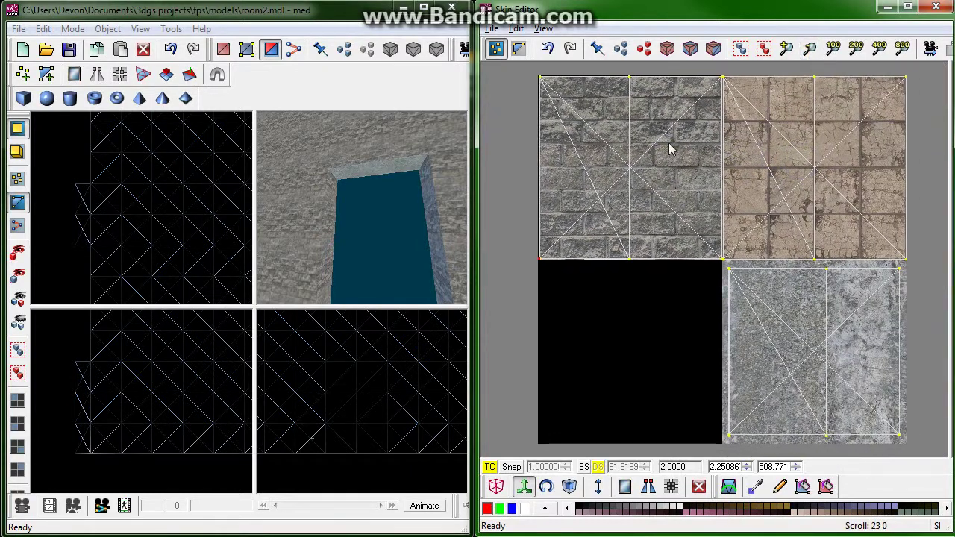
{"action": "right_click_drag", "start_coordinate": [388, 194], "coordinate": [388, 217]}
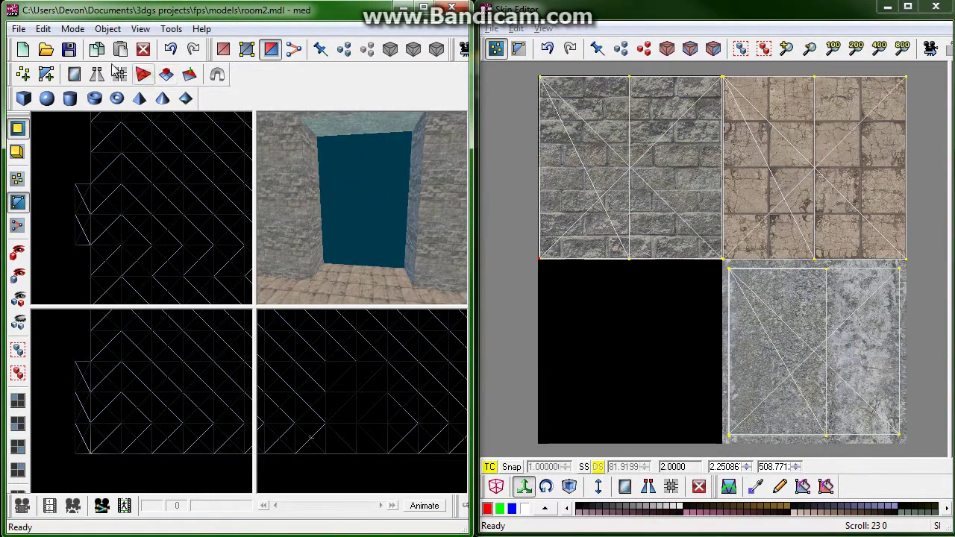
{"action": "left_click", "coordinate": [72, 48]}
Step: Switch to the WED level editor and replace the room1_mdl_030 object's model file with room2.mdl from the models folder
{"action": "key", "text": "alt+Tab"}
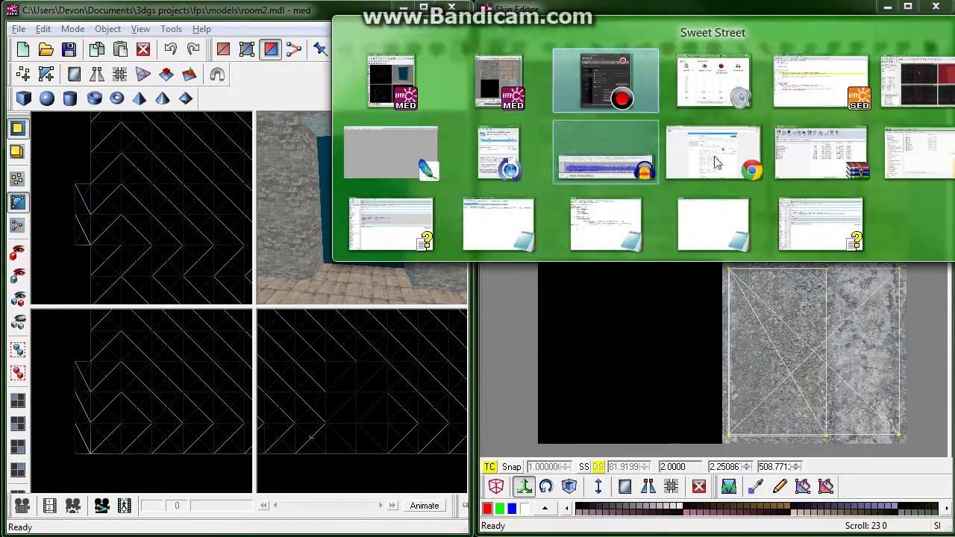
{"action": "left_click", "coordinate": [910, 97]}
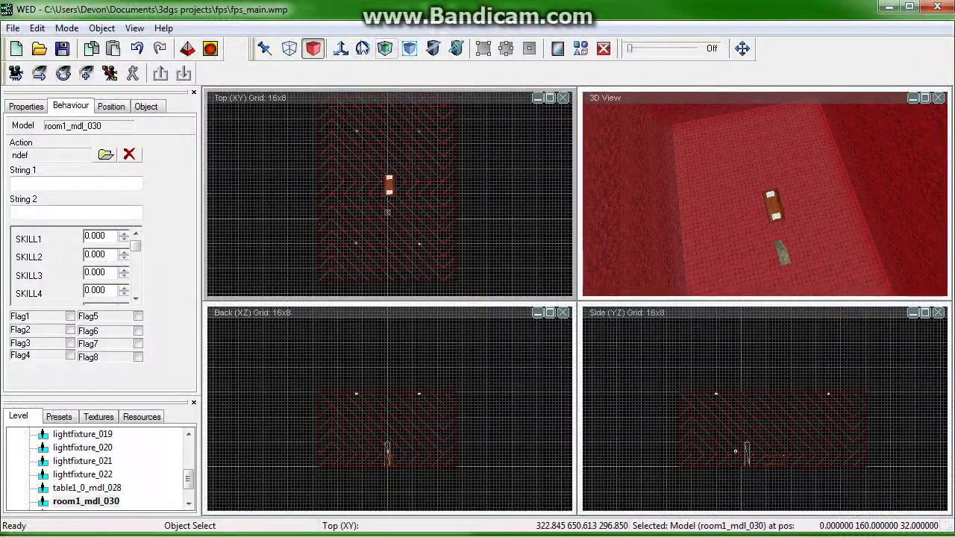
{"action": "left_click", "coordinate": [341, 47]}
{"action": "left_click", "coordinate": [28, 106]}
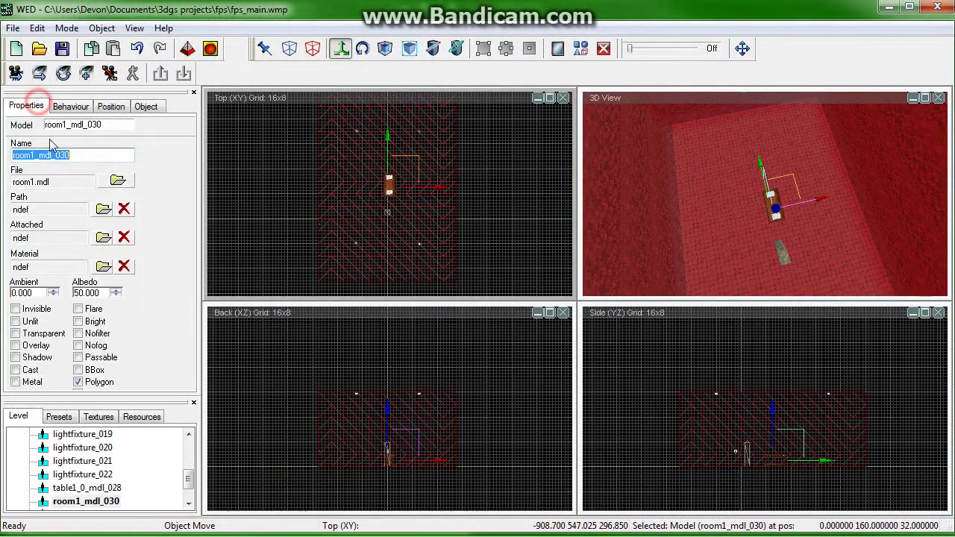
{"action": "left_click", "coordinate": [117, 182]}
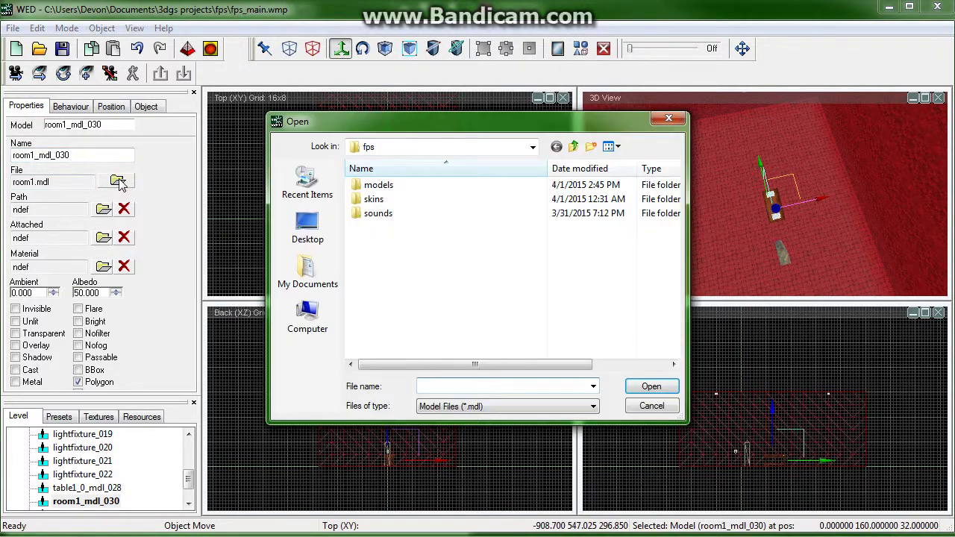
{"action": "double_click", "coordinate": [366, 185]}
{"action": "double_click", "coordinate": [377, 284]}
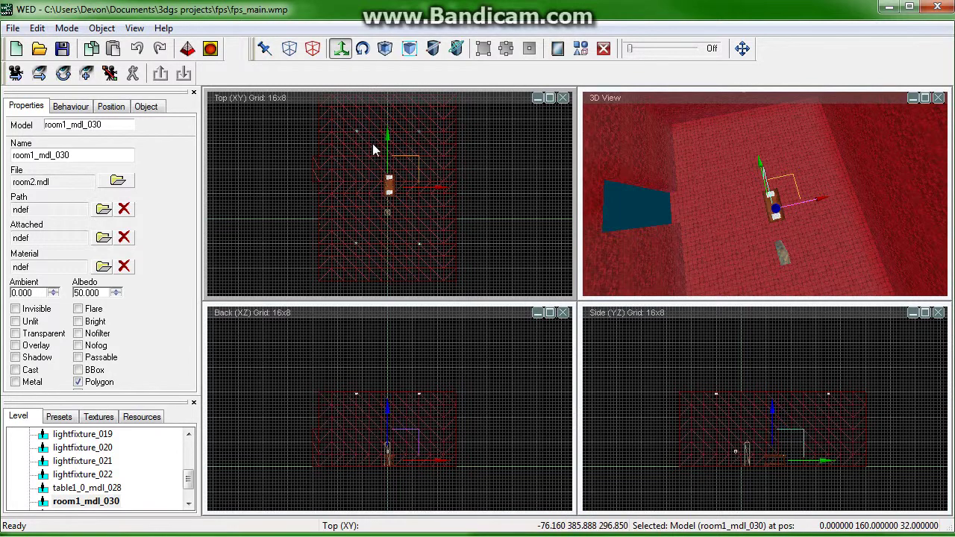
Step: Paste a copy of the room and rotate it half a turn in the top view so its doorway faces the original's
{"action": "key", "text": "ctrl+v"}
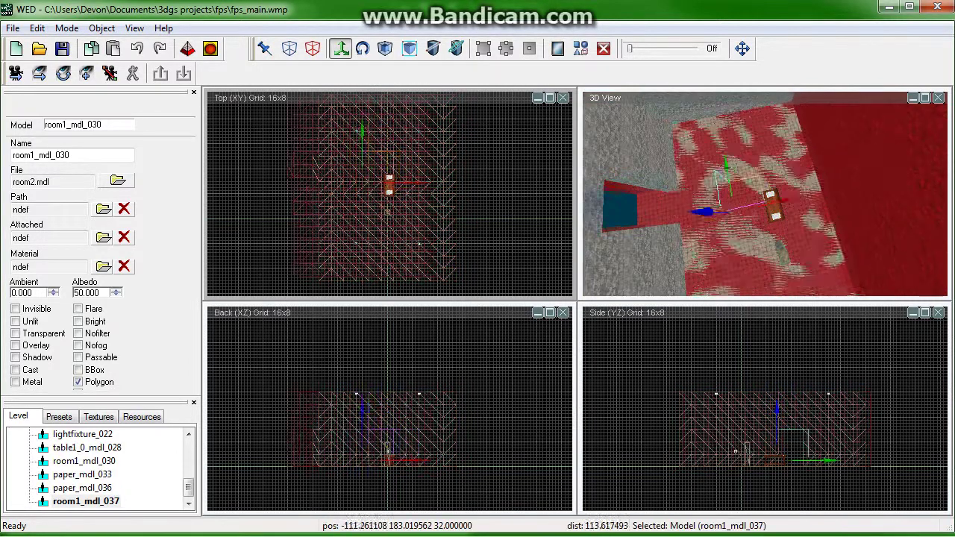
{"action": "left_click", "coordinate": [364, 51]}
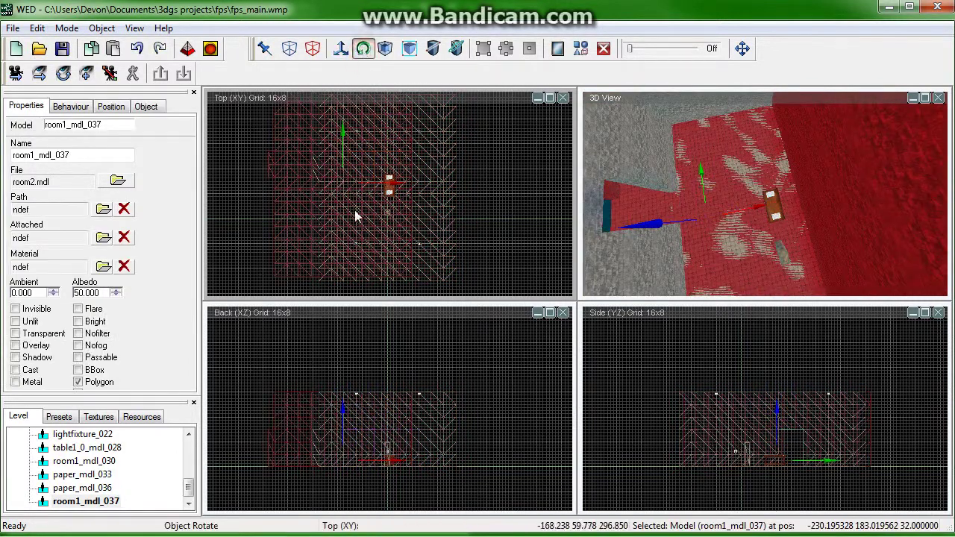
{"action": "mouse_move", "coordinate": [351, 226]}
{"action": "left_mouse_down"}
{"action": "mouse_move", "coordinate": [423, 226]}
{"action": "mouse_move", "coordinate": [351, 232]}
{"action": "left_mouse_up"}
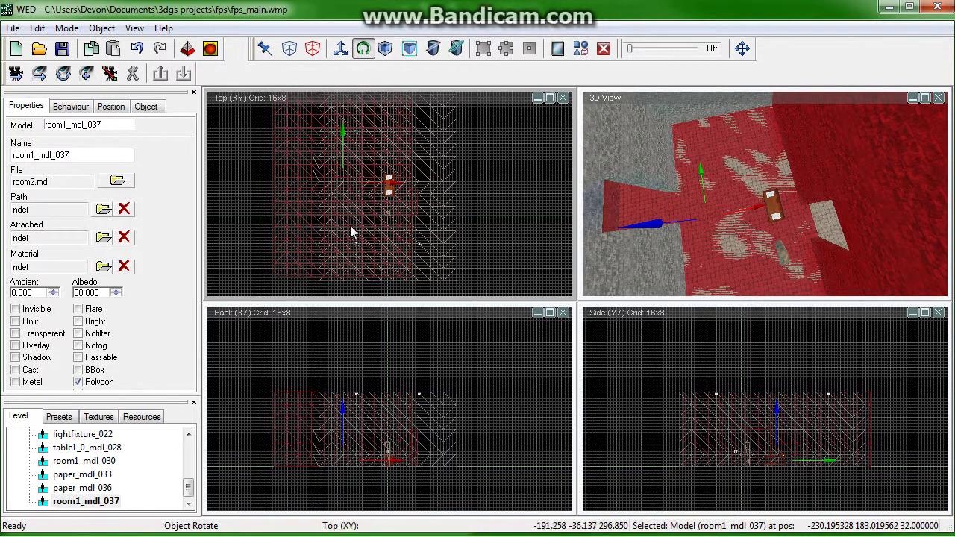
Step: Set grid snapping to 32 and move the copied room to -768, 352, 32, beside the original room's doorway
{"action": "left_click", "coordinate": [340, 48]}
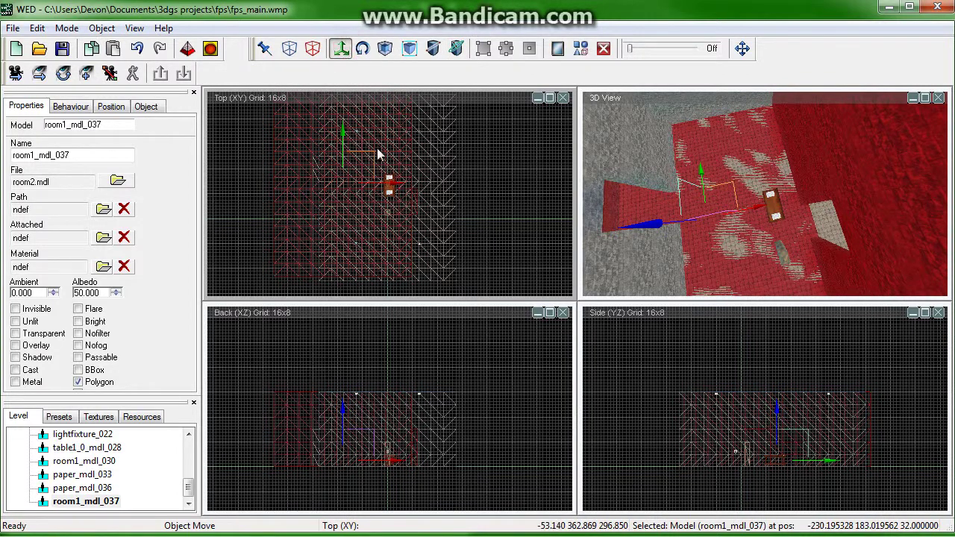
{"action": "left_click_drag", "start_coordinate": [379, 154], "coordinate": [280, 119]}
{"action": "left_click", "coordinate": [697, 48]}
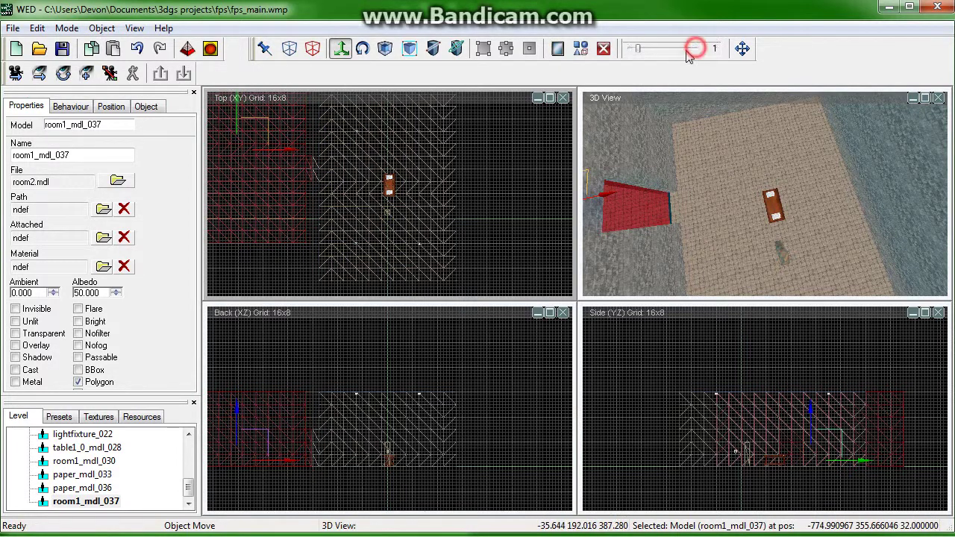
{"action": "scroll", "coordinate": [534, 160], "scroll_direction": "down", "scroll_amount": 1}
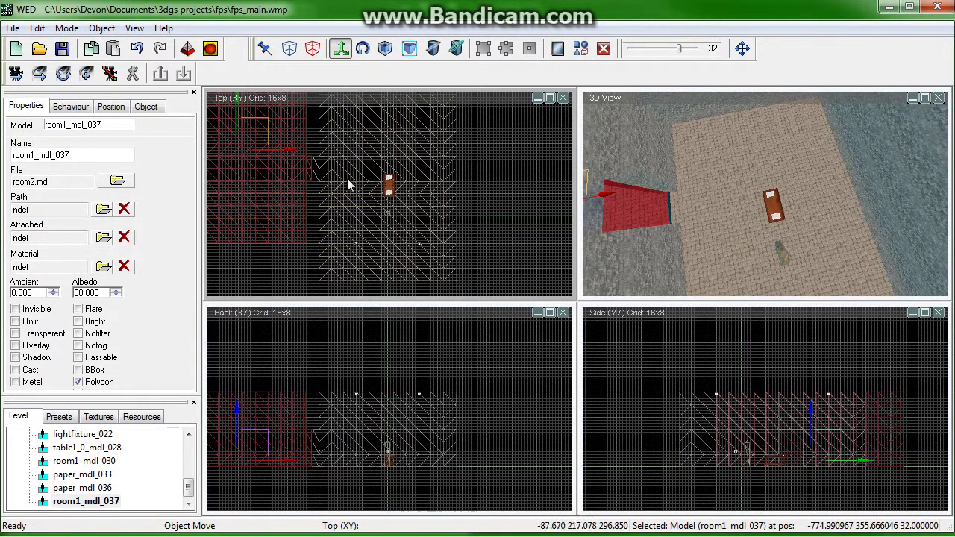
{"action": "mouse_move", "coordinate": [263, 175]}
{"action": "left_mouse_down"}
{"action": "mouse_move", "coordinate": [263, 187]}
{"action": "mouse_move", "coordinate": [263, 175]}
{"action": "left_mouse_up"}
{"action": "right_click_drag", "start_coordinate": [353, 173], "coordinate": [267, 156]}
{"action": "scroll", "coordinate": [320, 164], "scroll_direction": "up", "scroll_amount": 3}
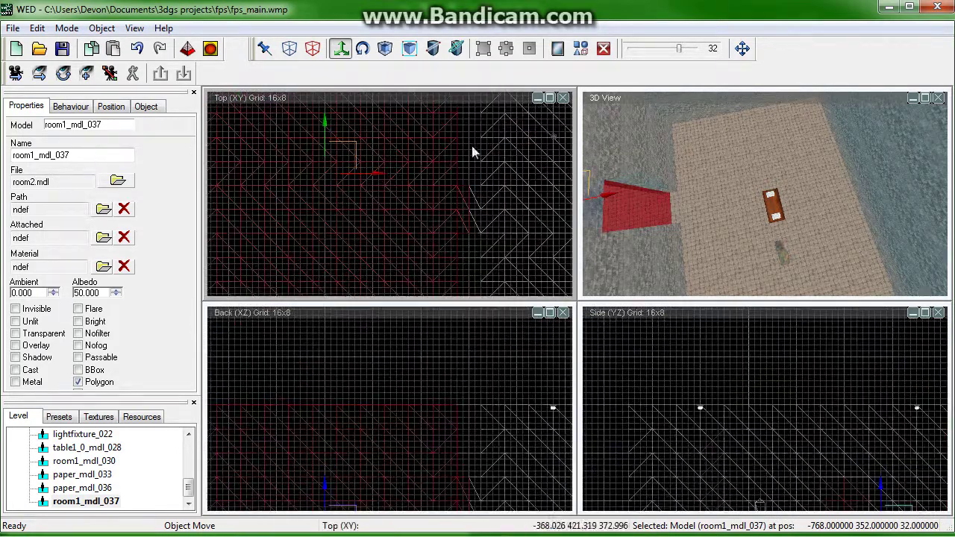
{"action": "left_click", "coordinate": [471, 147]}
Step: Examine the passage between the two rooms and the interior walls, floor and ceiling in the 3D view
{"action": "right_click_drag", "start_coordinate": [751, 215], "coordinate": [695, 193]}
{"action": "scroll", "coordinate": [687, 219], "scroll_direction": "up", "scroll_amount": 6}
{"action": "scroll", "coordinate": [732, 184], "scroll_direction": "down", "scroll_amount": 2}
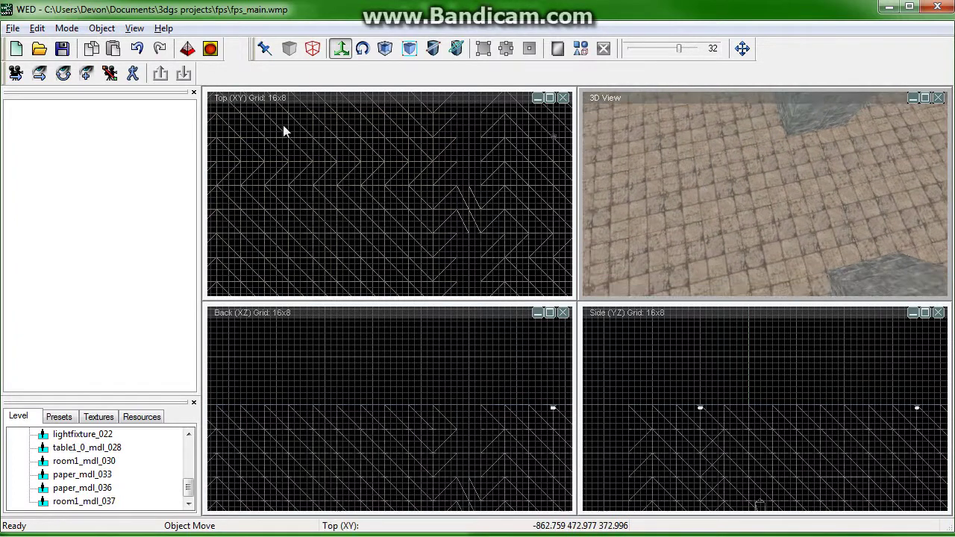
{"action": "left_click", "coordinate": [63, 72]}
{"action": "left_click_drag", "start_coordinate": [771, 247], "coordinate": [749, 243]}
{"action": "left_click", "coordinate": [341, 48]}
{"action": "scroll", "coordinate": [405, 160], "scroll_direction": "down", "scroll_amount": 3}
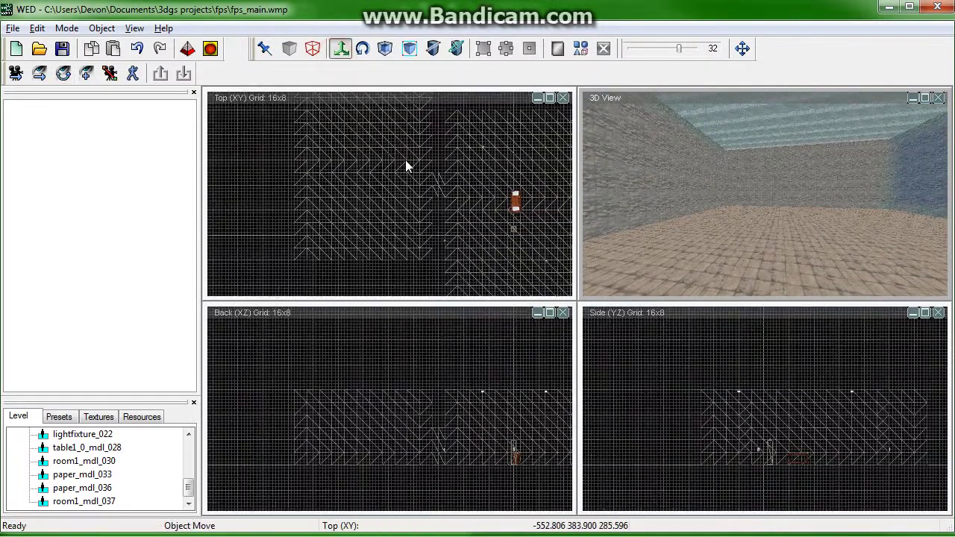
Step: Enlarge the level's object list so that every placed object is listed
{"action": "scroll", "coordinate": [450, 149], "scroll_direction": "up", "scroll_amount": 3}
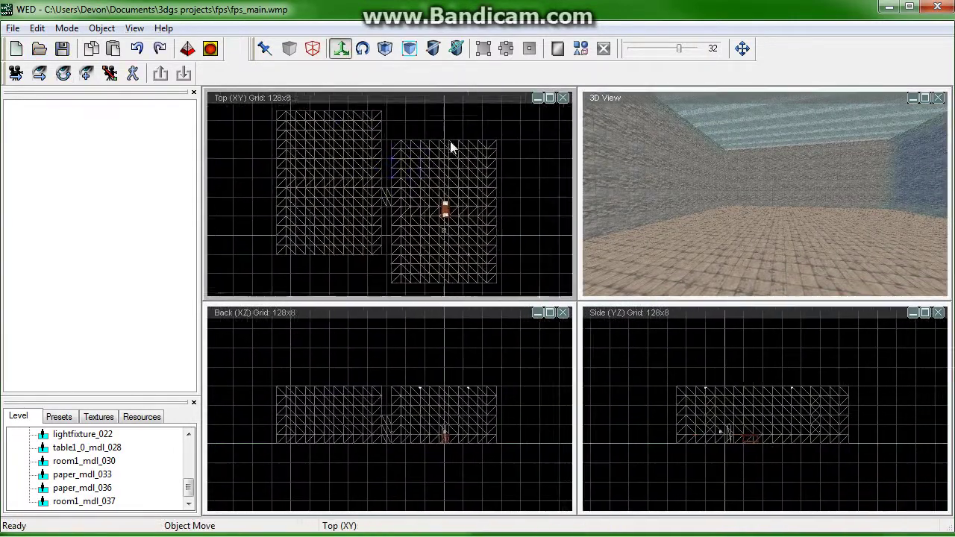
{"action": "right_click_drag", "start_coordinate": [449, 192], "coordinate": [442, 149]}
{"action": "scroll", "coordinate": [442, 149], "scroll_direction": "up", "scroll_amount": 2}
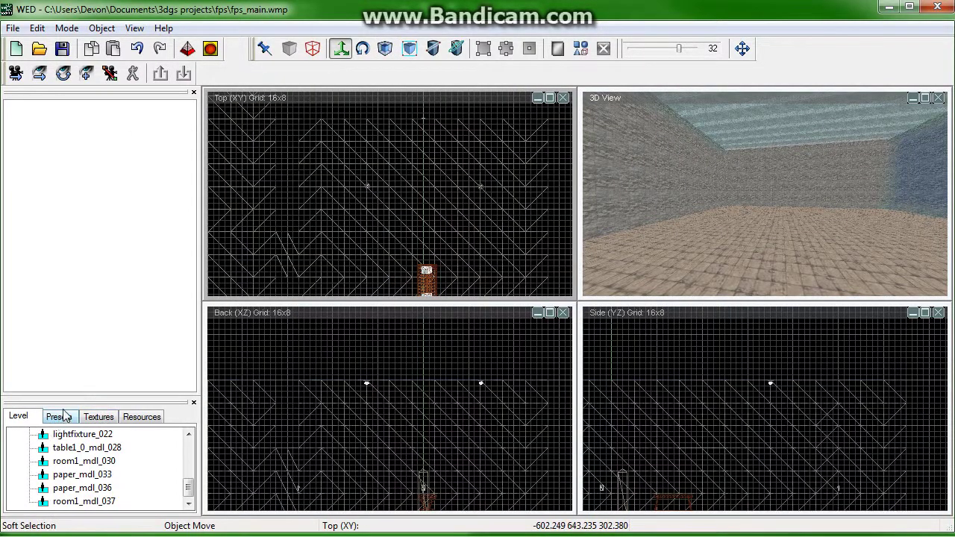
{"action": "left_click_drag", "start_coordinate": [62, 397], "coordinate": [64, 196]}
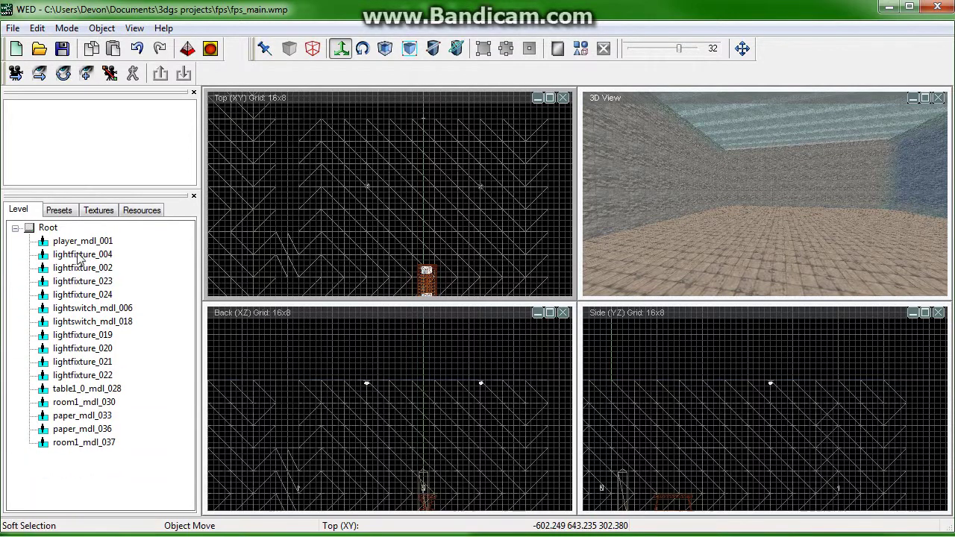
Step: Examine the assigned action and skill values of the light fixtures 004, 002, 023 and 024
{"action": "left_click", "coordinate": [80, 256]}
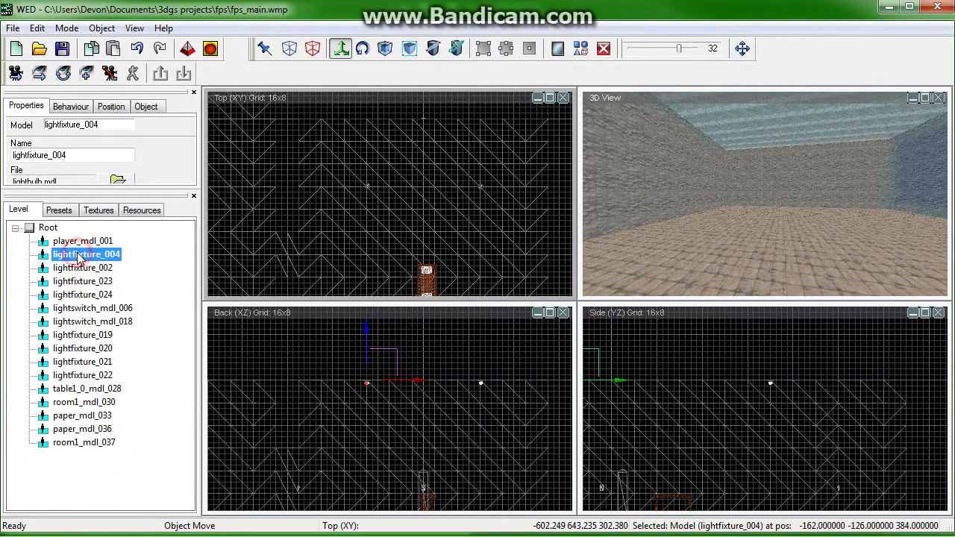
{"action": "left_click", "coordinate": [81, 106]}
{"action": "left_click_drag", "start_coordinate": [86, 188], "coordinate": [88, 300]}
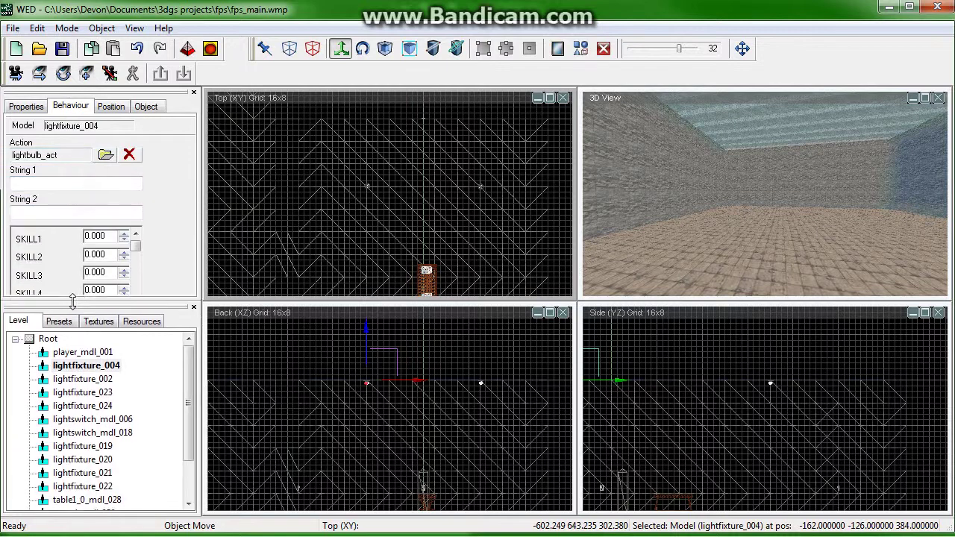
{"action": "left_click_drag", "start_coordinate": [133, 246], "coordinate": [136, 261]}
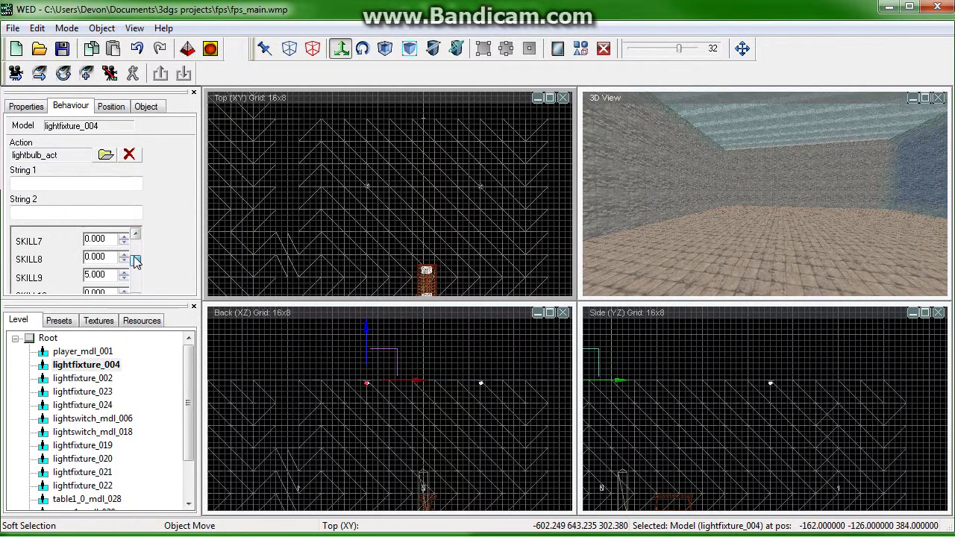
{"action": "left_click", "coordinate": [88, 379]}
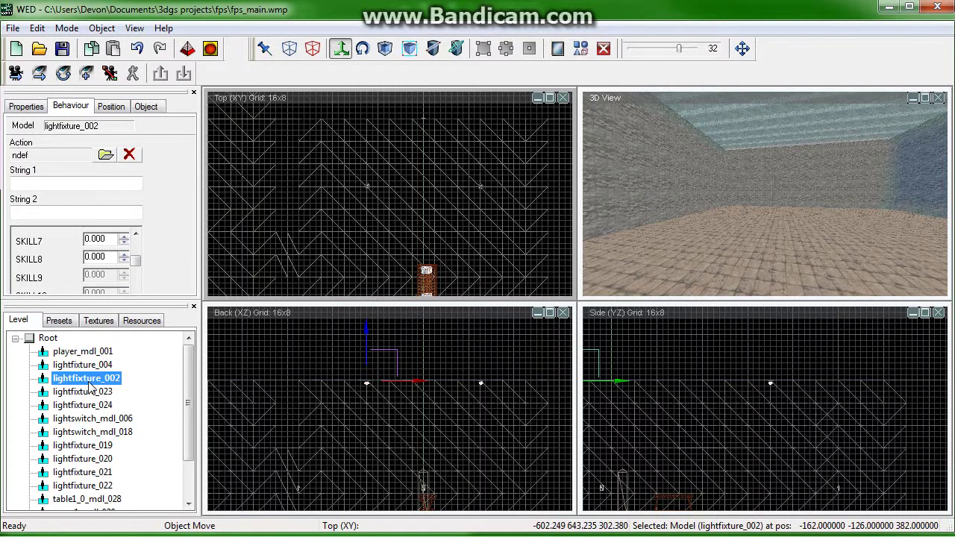
{"action": "left_click", "coordinate": [88, 391]}
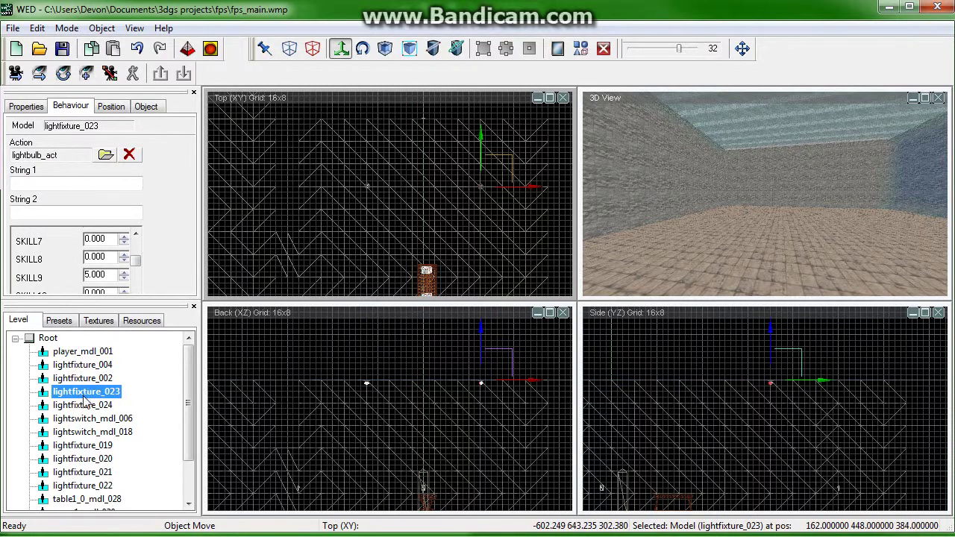
{"action": "left_click", "coordinate": [84, 405]}
Step: Select lightswitch_mdl_006 together with the light fixtures 024, 023, 002 and 004
{"action": "left_click", "coordinate": [80, 418]}
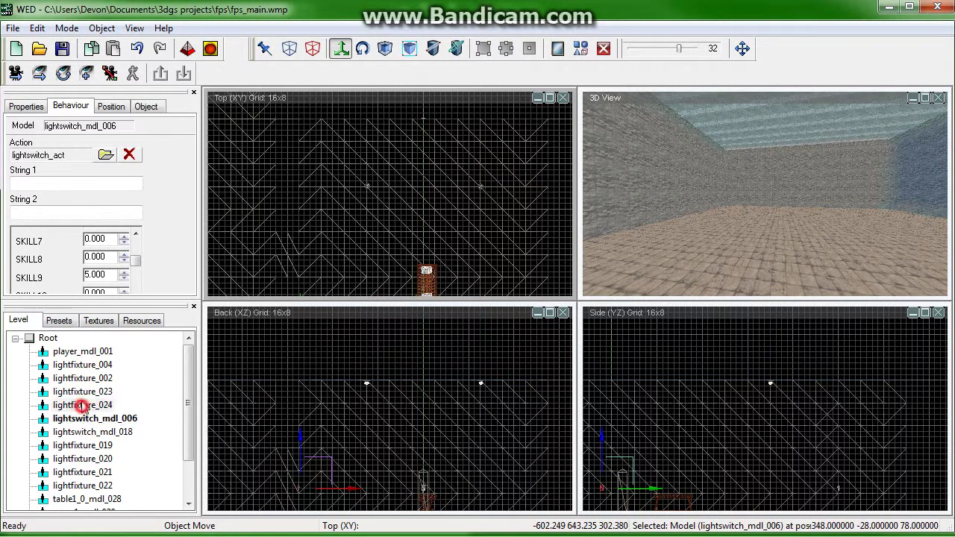
{"action": "left_click", "coordinate": [82, 405], "text": "ctrl"}
{"action": "left_click", "coordinate": [83, 392], "text": "ctrl"}
{"action": "left_click", "coordinate": [86, 379], "text": "ctrl"}
{"action": "left_click", "coordinate": [85, 365], "text": "ctrl"}
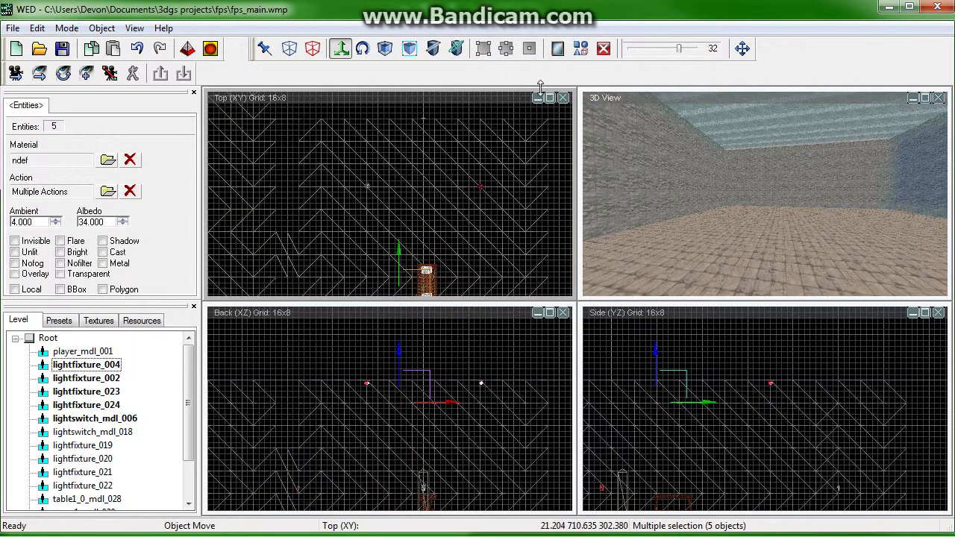
Step: Maximize the top view and move the five selected objects into the copied room, with the light switch near its outer wall
{"action": "left_click", "coordinate": [551, 100]}
{"action": "right_click_drag", "start_coordinate": [523, 210], "coordinate": [505, 459]}
{"action": "scroll", "coordinate": [510, 343], "scroll_direction": "up", "scroll_amount": 2}
{"action": "scroll", "coordinate": [509, 334], "scroll_direction": "up", "scroll_amount": 2}
{"action": "right_click_drag", "start_coordinate": [507, 295], "coordinate": [496, 191]}
{"action": "scroll", "coordinate": [495, 195], "scroll_direction": "up", "scroll_amount": 2}
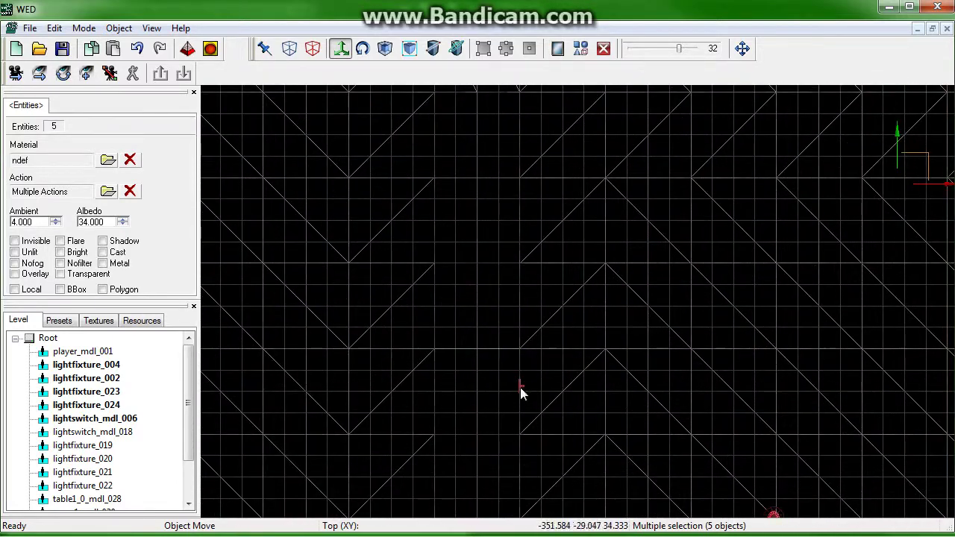
{"action": "left_click_drag", "start_coordinate": [520, 387], "coordinate": [294, 307]}
Step: Reduce grid snapping to 8 and then 2 while shifting the selected lights and switch closer to the copied room's outer wall line
{"action": "left_click_drag", "start_coordinate": [678, 48], "coordinate": [664, 47]}
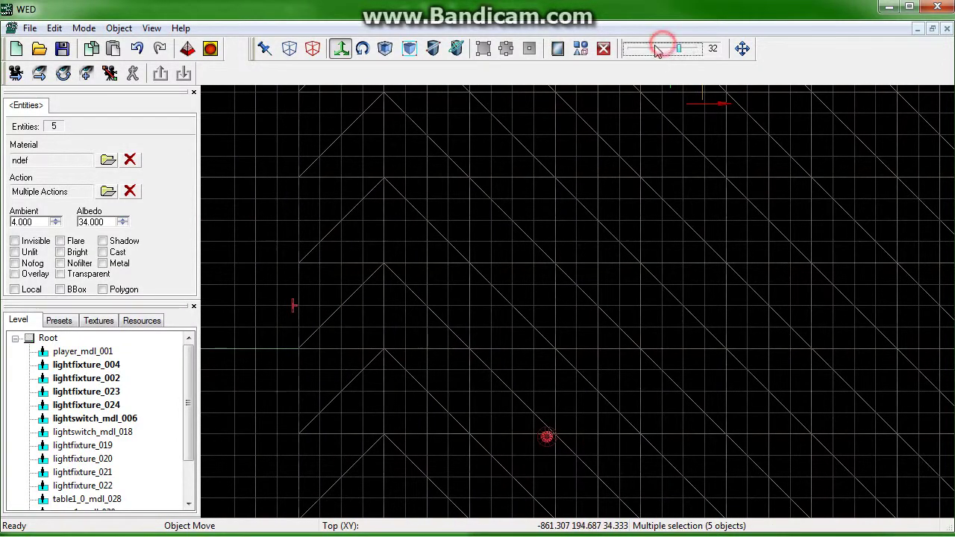
{"action": "right_click_drag", "start_coordinate": [581, 137], "coordinate": [540, 150]}
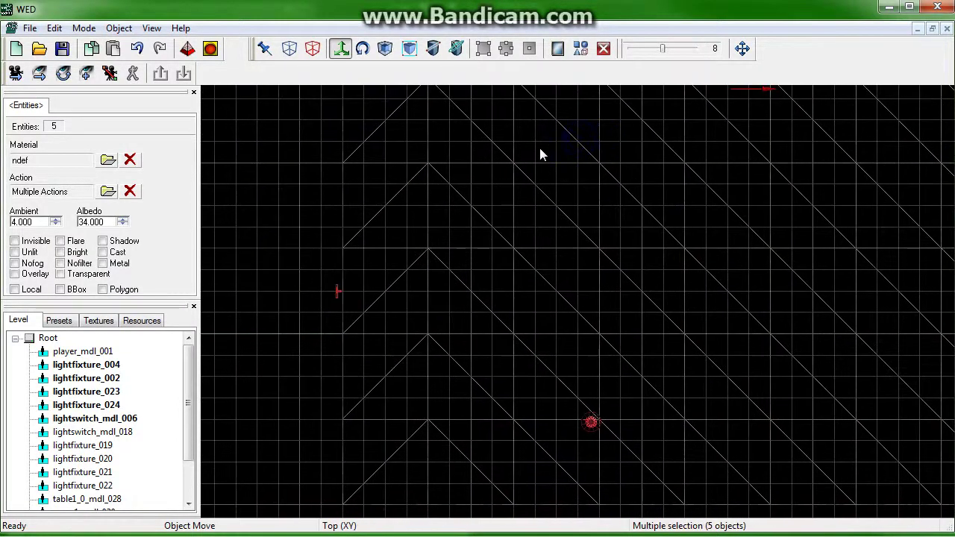
{"action": "left_click_drag", "start_coordinate": [540, 149], "coordinate": [551, 148]}
{"action": "left_click_drag", "start_coordinate": [664, 48], "coordinate": [643, 49]}
{"action": "left_click", "coordinate": [643, 49]}
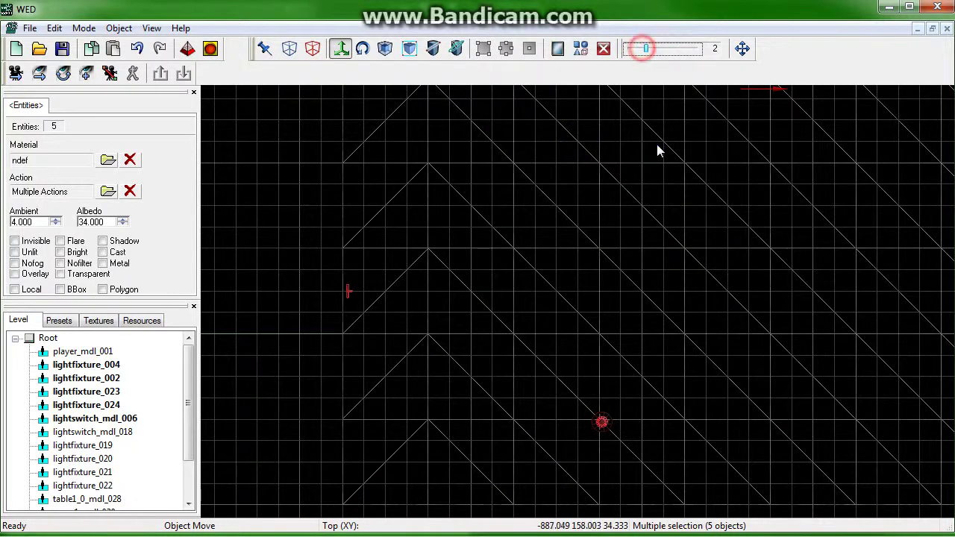
{"action": "right_click_drag", "start_coordinate": [657, 144], "coordinate": [622, 155]}
{"action": "left_click_drag", "start_coordinate": [622, 155], "coordinate": [618, 150]}
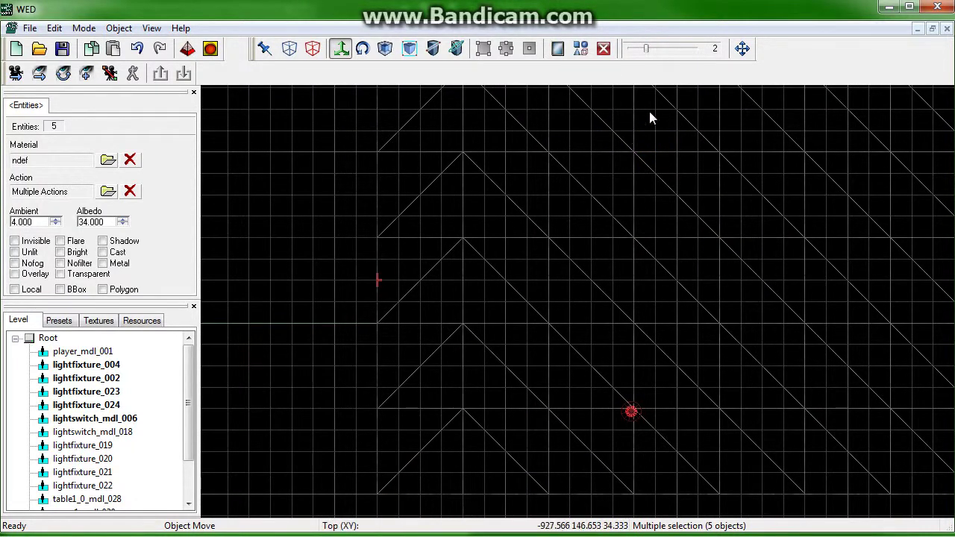
Step: Set grid snapping to 1, shift the group so the light switch lies at -1116, 32, 78, and restrict movement to the horizontal axis
{"action": "left_click", "coordinate": [646, 48]}
{"action": "right_click_drag", "start_coordinate": [649, 183], "coordinate": [593, 199]}
{"action": "left_click_drag", "start_coordinate": [592, 199], "coordinate": [594, 199]}
{"action": "scroll", "coordinate": [588, 202], "scroll_direction": "up", "scroll_amount": 2}
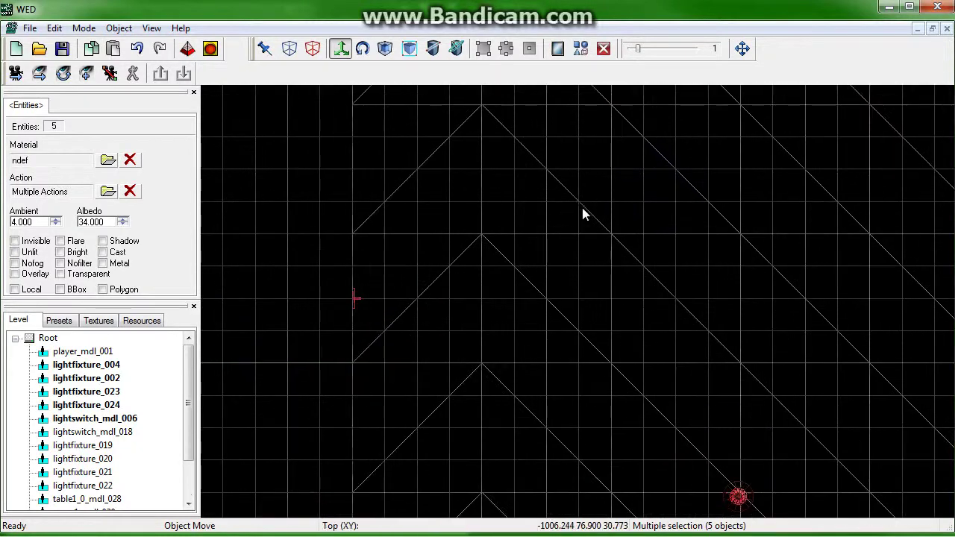
{"action": "right_click_drag", "start_coordinate": [582, 208], "coordinate": [399, 239]}
{"action": "scroll", "coordinate": [464, 310], "scroll_direction": "up", "scroll_amount": 5}
{"action": "right_click_drag", "start_coordinate": [728, 119], "coordinate": [657, 206]}
{"action": "left_click_drag", "start_coordinate": [656, 205], "coordinate": [654, 206]}
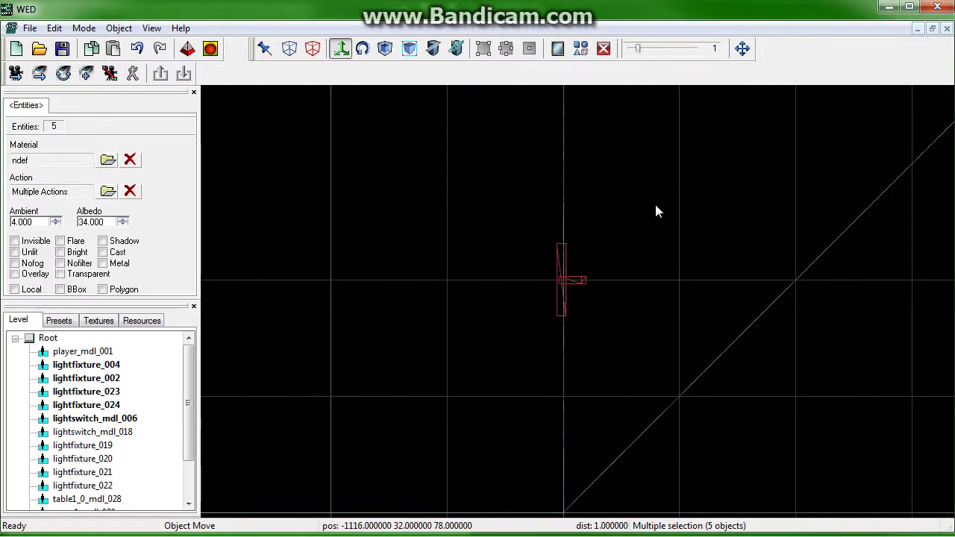
{"action": "left_click", "coordinate": [745, 48]}
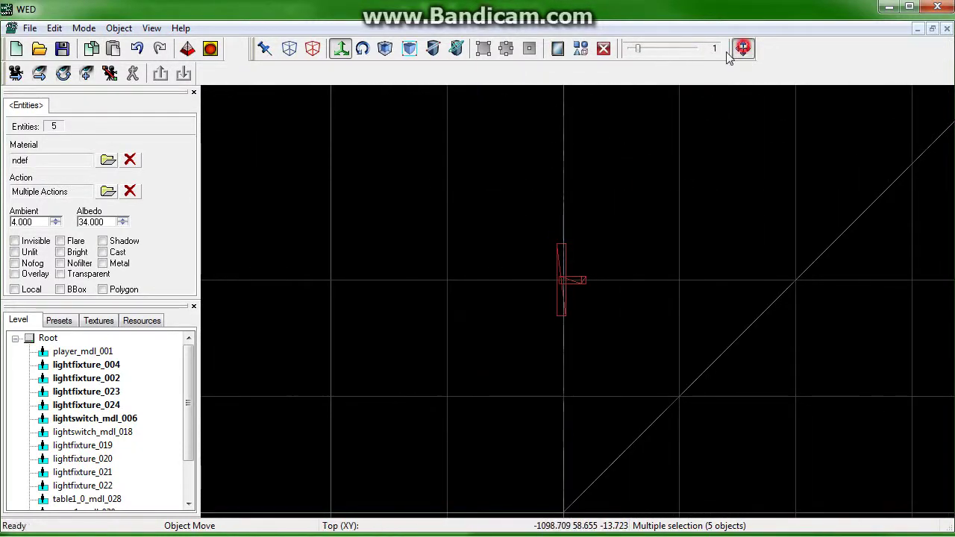
{"action": "left_click", "coordinate": [638, 53]}
{"action": "key", "text": "Delete"}
{"action": "scroll", "coordinate": [606, 139], "scroll_direction": "down", "scroll_amount": 2}
{"action": "scroll", "coordinate": [606, 144], "scroll_direction": "down", "scroll_amount": 4}
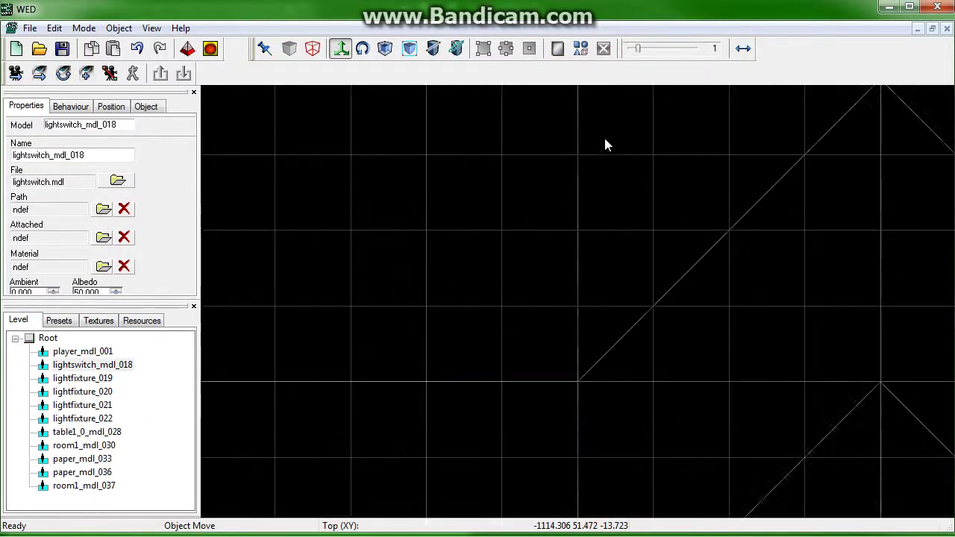
{"action": "scroll", "coordinate": [635, 254], "scroll_direction": "down", "scroll_amount": 6}
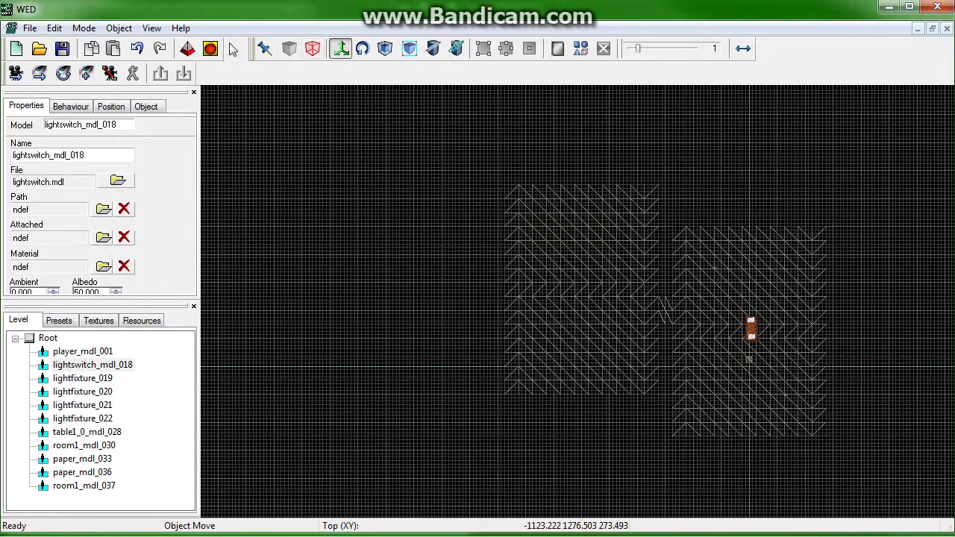
{"action": "left_click", "coordinate": [138, 49]}
Step: Turn grid snapping off and nudge the selected group horizontally so the light switch sits against the copied room's outer wall
{"action": "scroll", "coordinate": [347, 209], "scroll_direction": "up", "scroll_amount": 6}
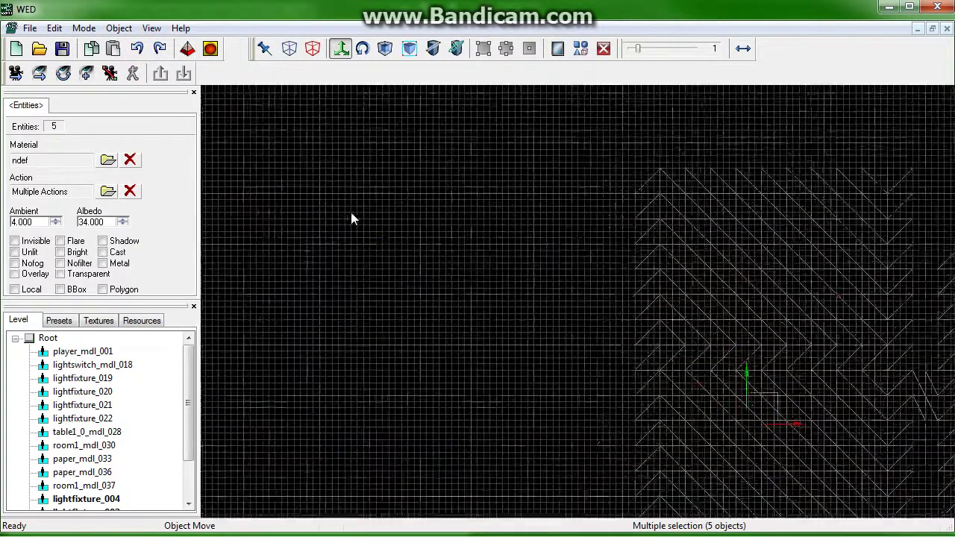
{"action": "scroll", "coordinate": [504, 321], "scroll_direction": "up", "scroll_amount": 2}
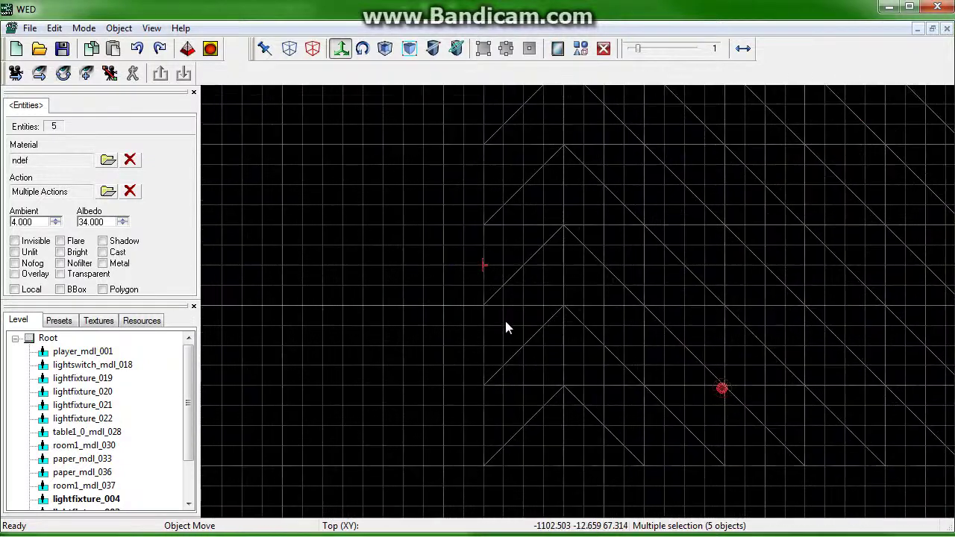
{"action": "scroll", "coordinate": [423, 269], "scroll_direction": "up", "scroll_amount": 3}
{"action": "scroll", "coordinate": [407, 263], "scroll_direction": "up", "scroll_amount": 5}
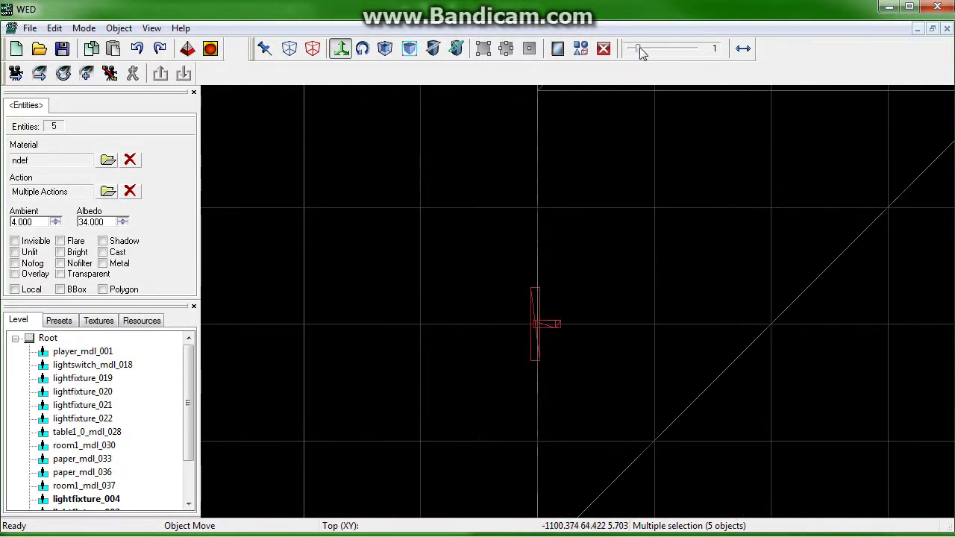
{"action": "left_click_drag", "start_coordinate": [639, 49], "coordinate": [629, 50]}
{"action": "left_click_drag", "start_coordinate": [534, 309], "coordinate": [535, 309]}
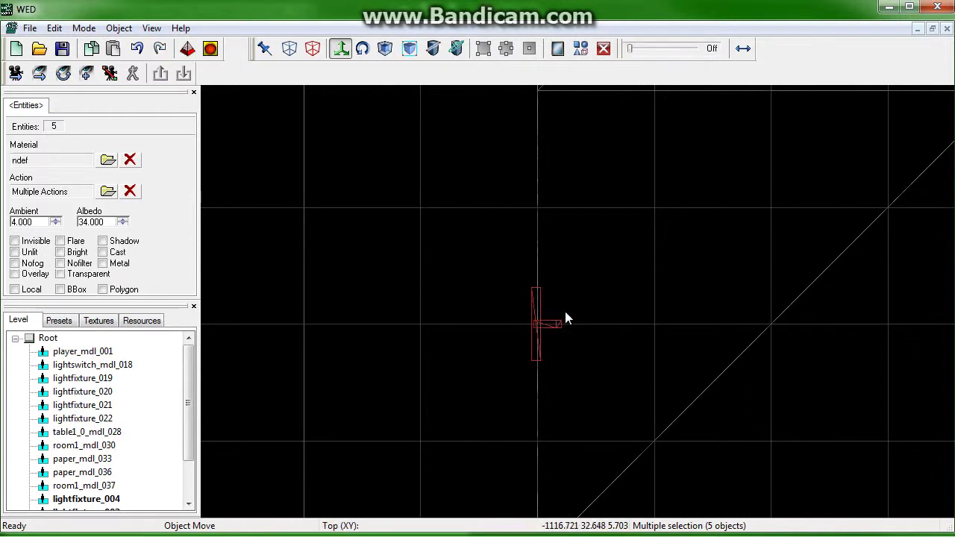
Step: Set grid snapping to 8, restrict movement to the vertical axis, and move the selected lights and switch toward positive Y in the copied room
{"action": "scroll", "coordinate": [562, 299], "scroll_direction": "down", "scroll_amount": 6}
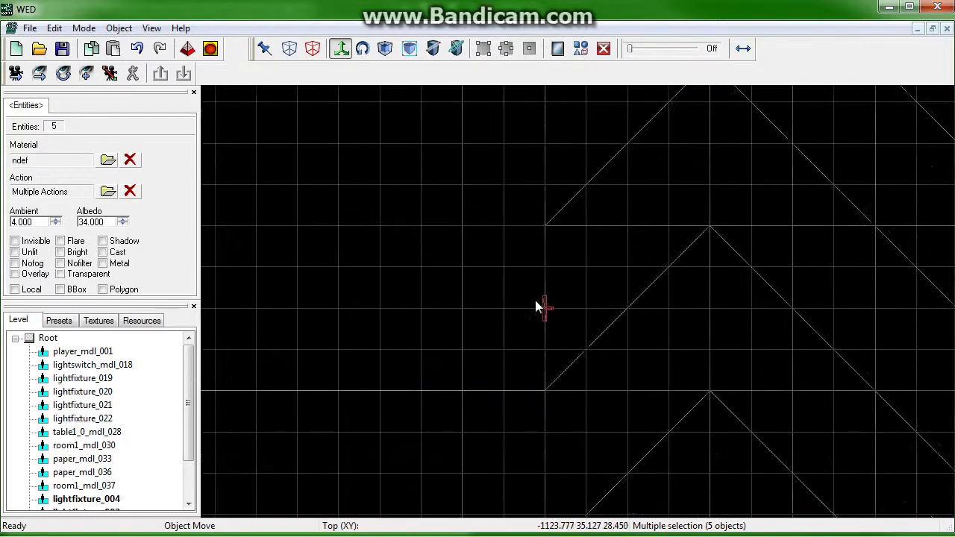
{"action": "scroll", "coordinate": [489, 315], "scroll_direction": "down", "scroll_amount": 3}
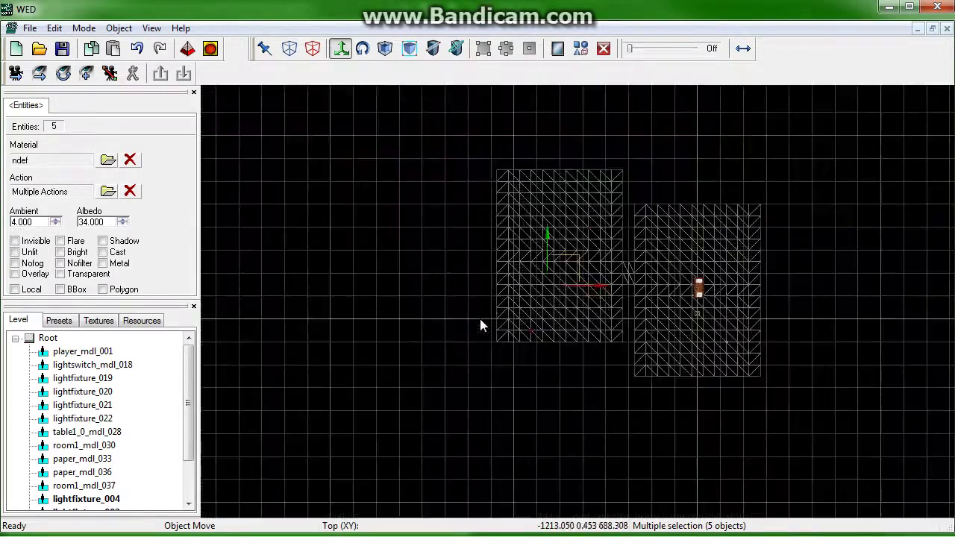
{"action": "scroll", "coordinate": [480, 318], "scroll_direction": "up", "scroll_amount": 2}
{"action": "scroll", "coordinate": [508, 287], "scroll_direction": "up", "scroll_amount": 4}
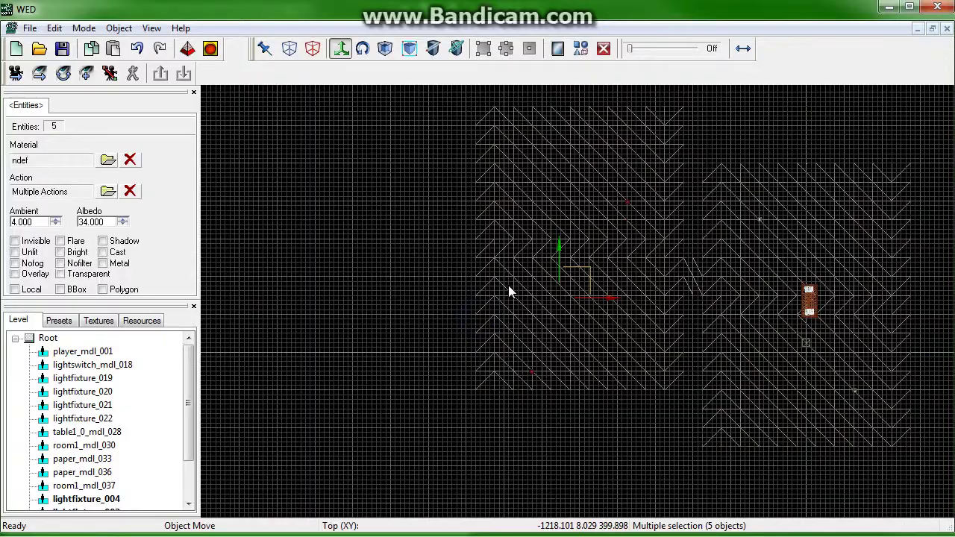
{"action": "scroll", "coordinate": [601, 246], "scroll_direction": "up", "scroll_amount": 2}
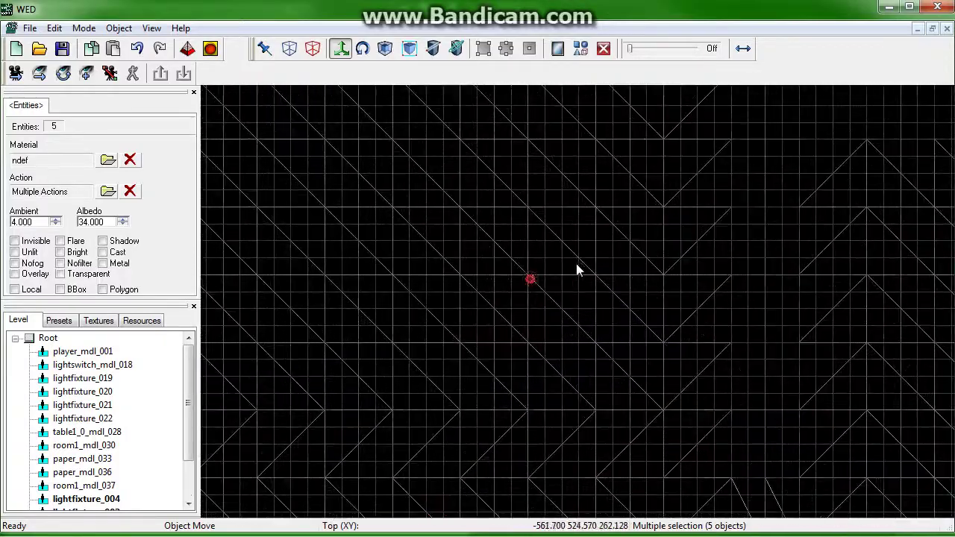
{"action": "scroll", "coordinate": [571, 270], "scroll_direction": "down", "scroll_amount": 4}
{"action": "middle_click_drag", "start_coordinate": [552, 267], "coordinate": [543, 328]}
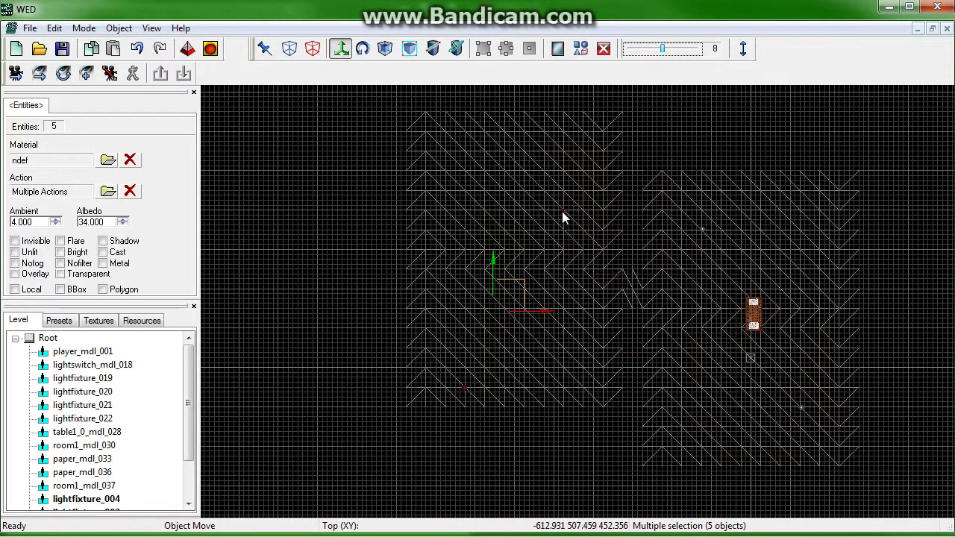
{"action": "left_click_drag", "start_coordinate": [493, 260], "coordinate": [493, 249]}
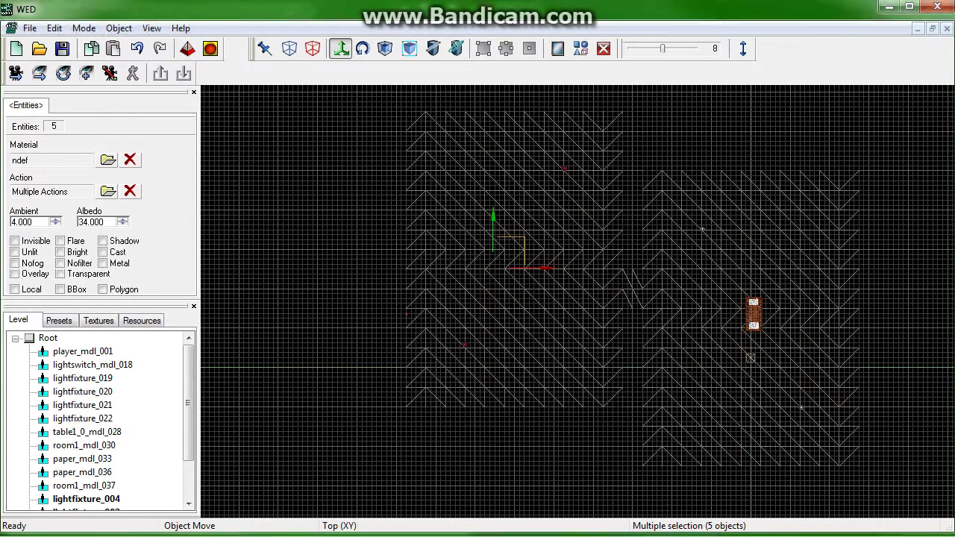
Step: Run the level with the engine options fps_main.c -nx 30 and walk through both rooms and the doorway to check the lighting
{"action": "left_click", "coordinate": [210, 49]}
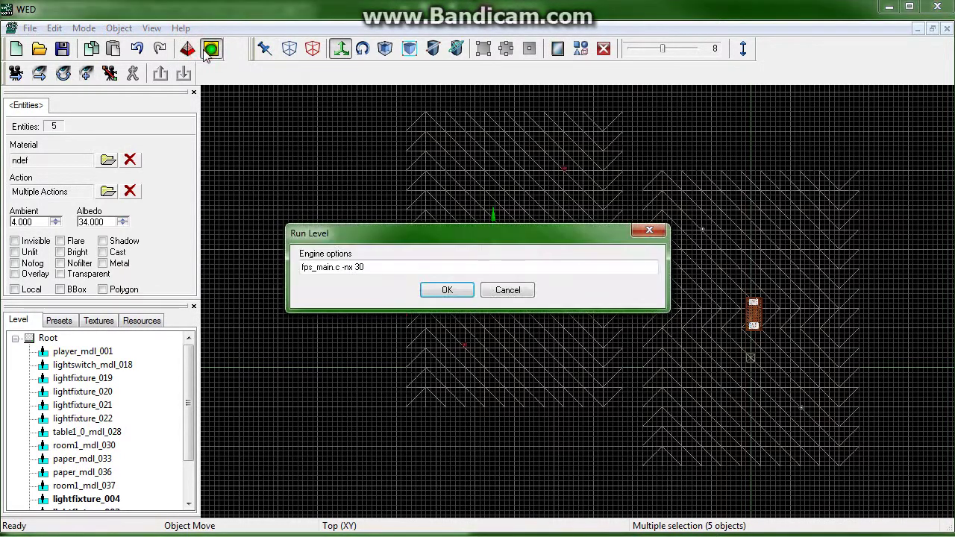
{"action": "key", "text": "Return"}
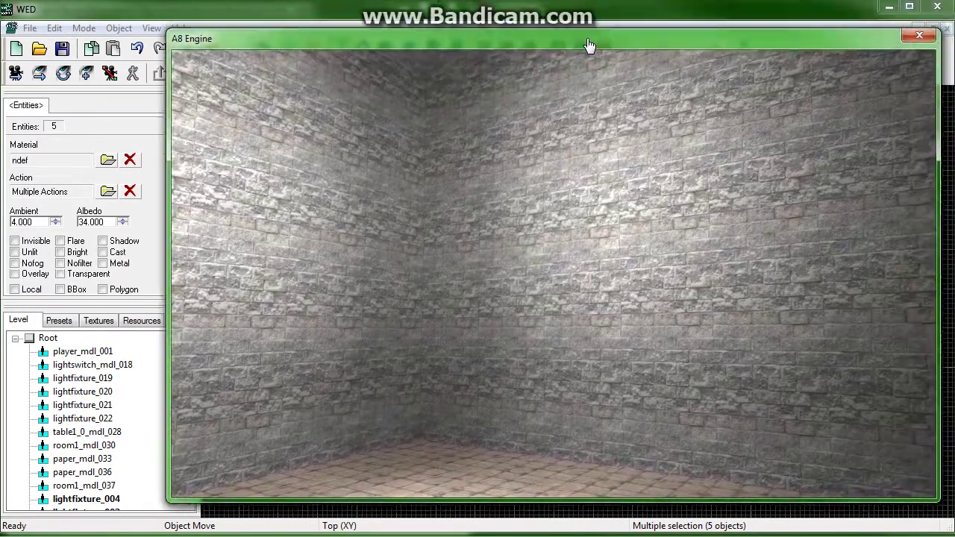
{"action": "left_click_drag", "start_coordinate": [587, 40], "coordinate": [583, 42]}
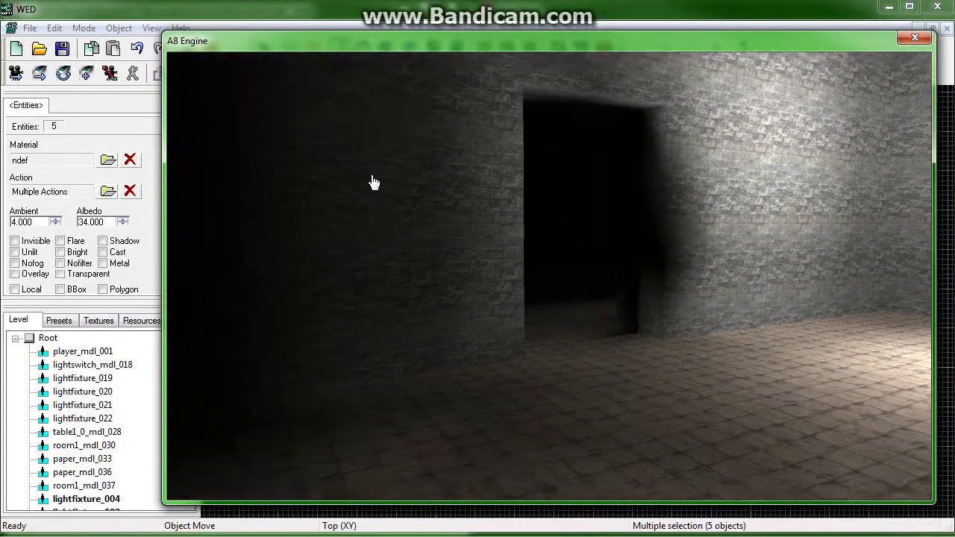
{"action": "key", "text": "w"}
{"action": "key", "text": "w"}
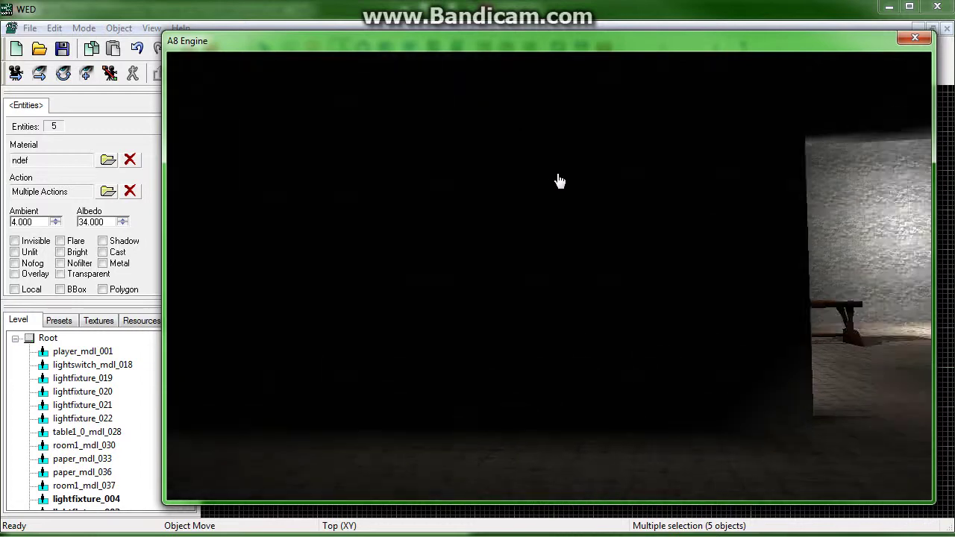
{"action": "key", "text": "s"}
{"action": "key", "text": "w"}
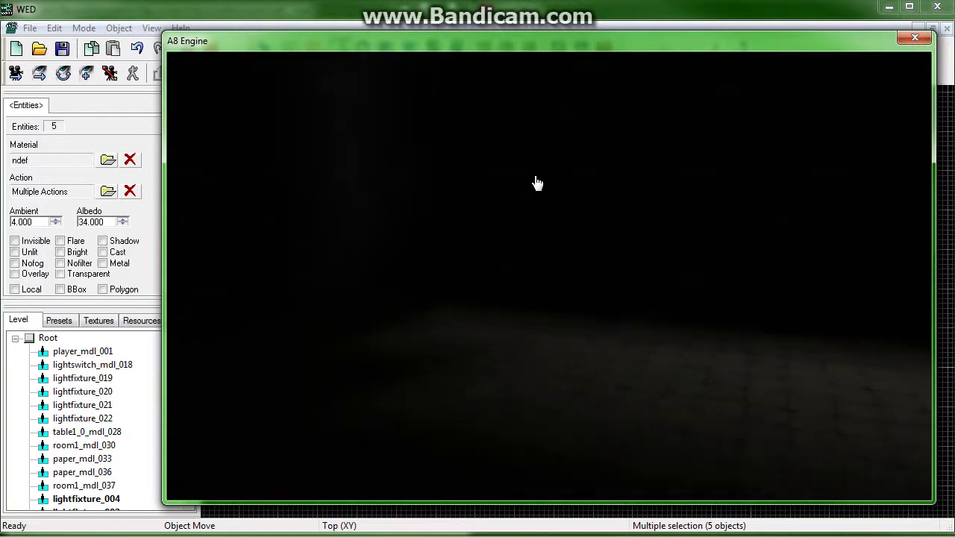
{"action": "key", "text": "w"}
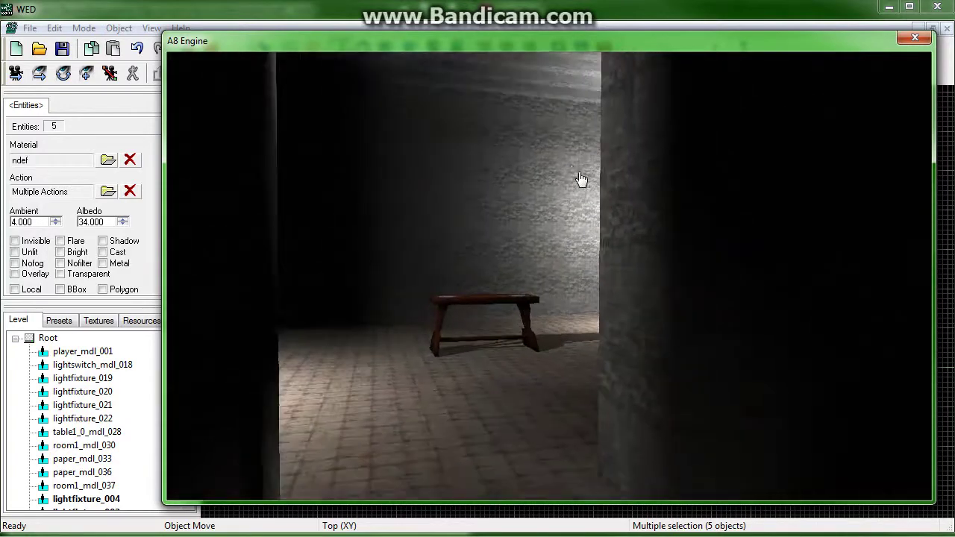
{"action": "key", "text": "w"}
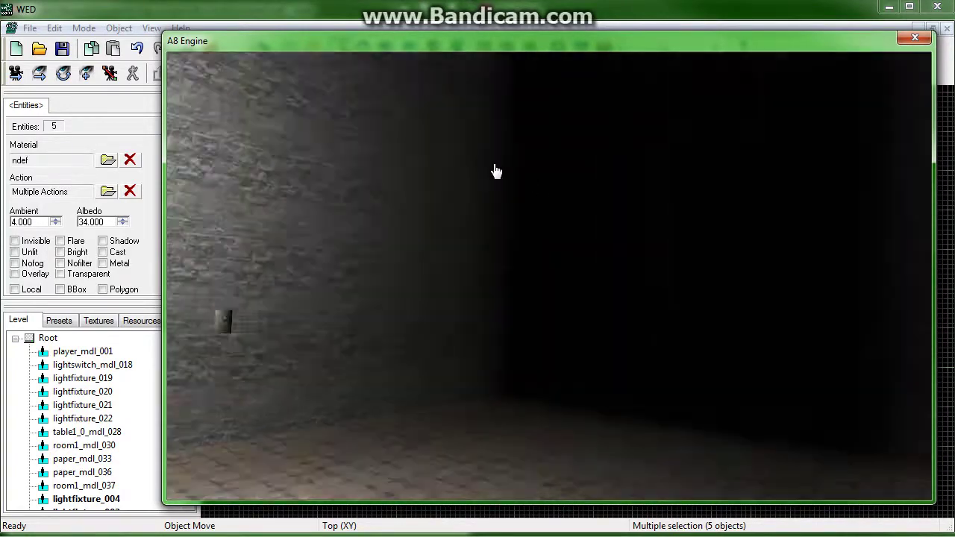
{"action": "key", "text": "s"}
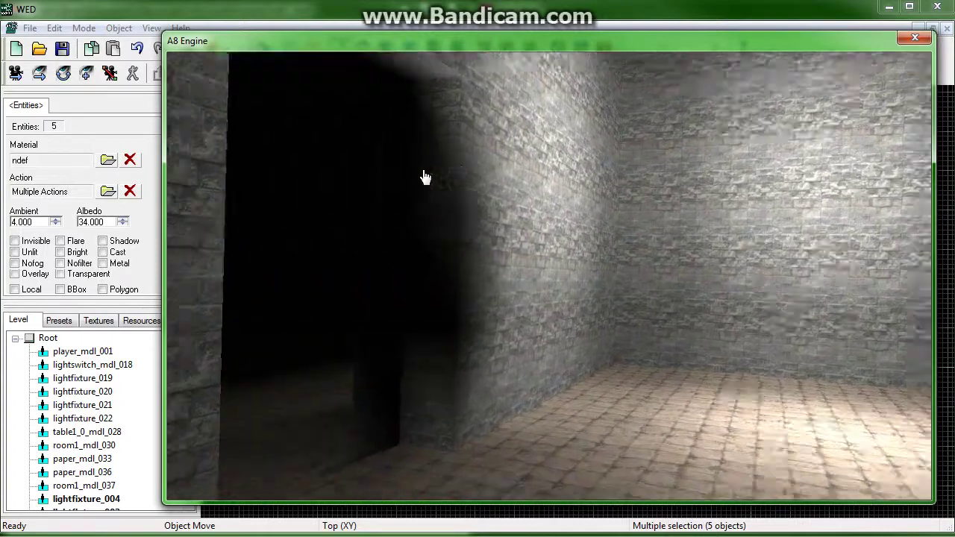
Step: Inspect the lighting on the walls, ceiling, doorway and table while walking between the two rooms, and close the running level
{"action": "key", "text": "w"}
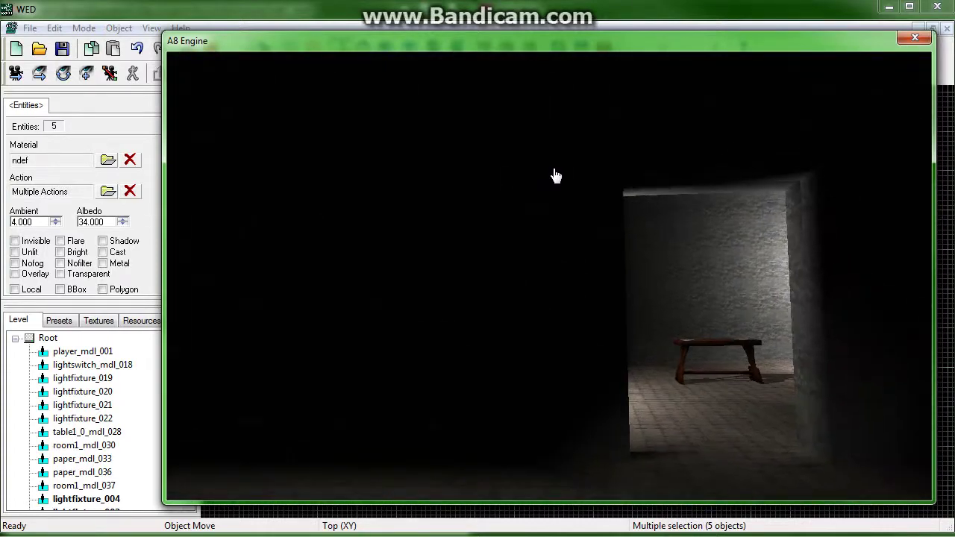
{"action": "key", "text": "w"}
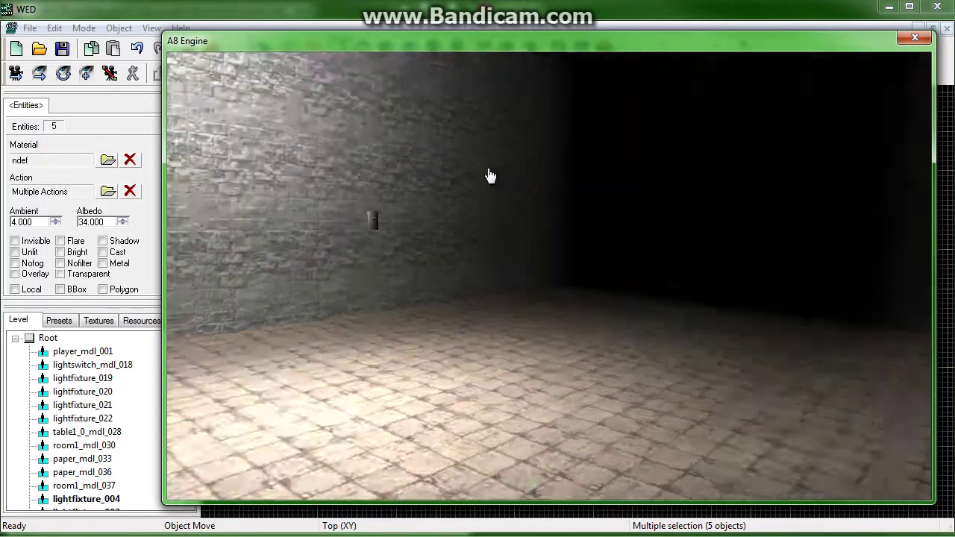
{"action": "key", "text": "s"}
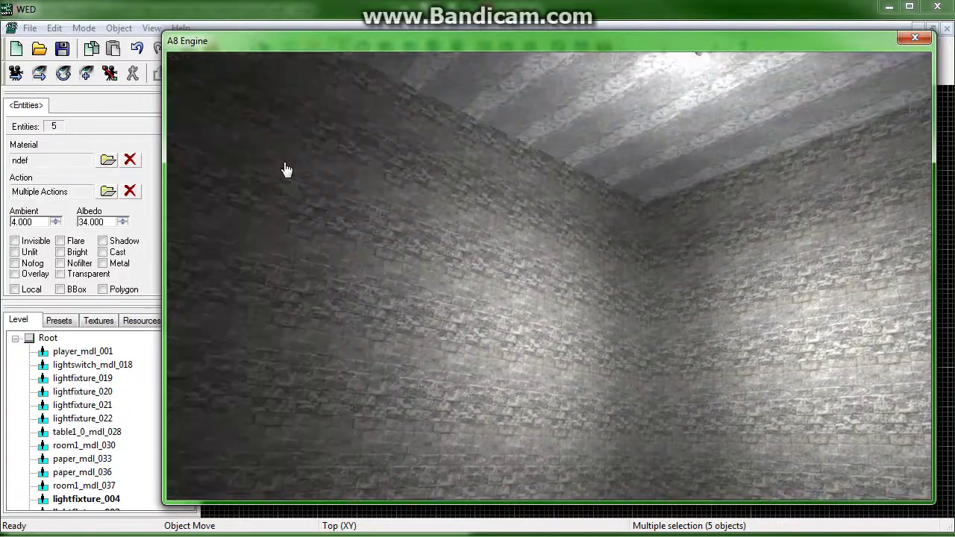
{"action": "key", "text": "w"}
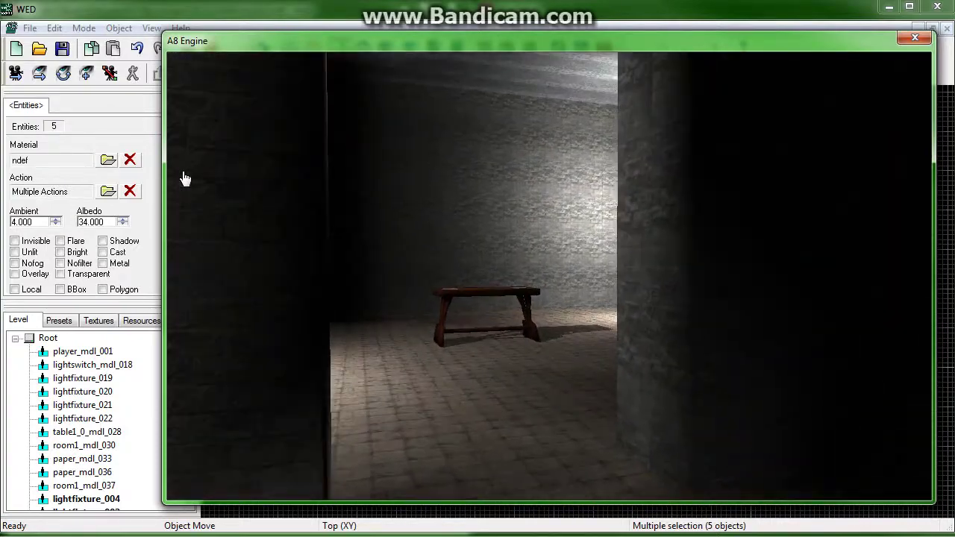
{"action": "key", "text": "w"}
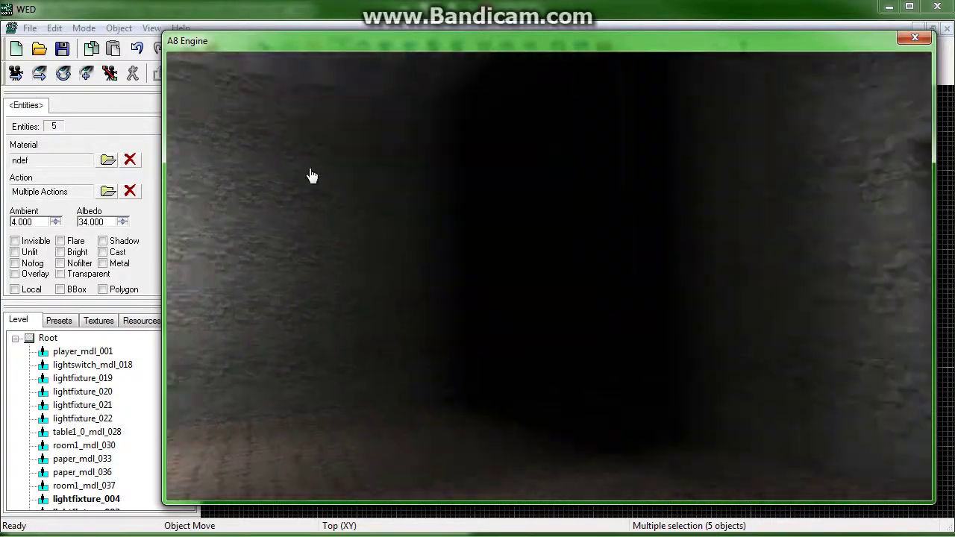
{"action": "key", "text": "a"}
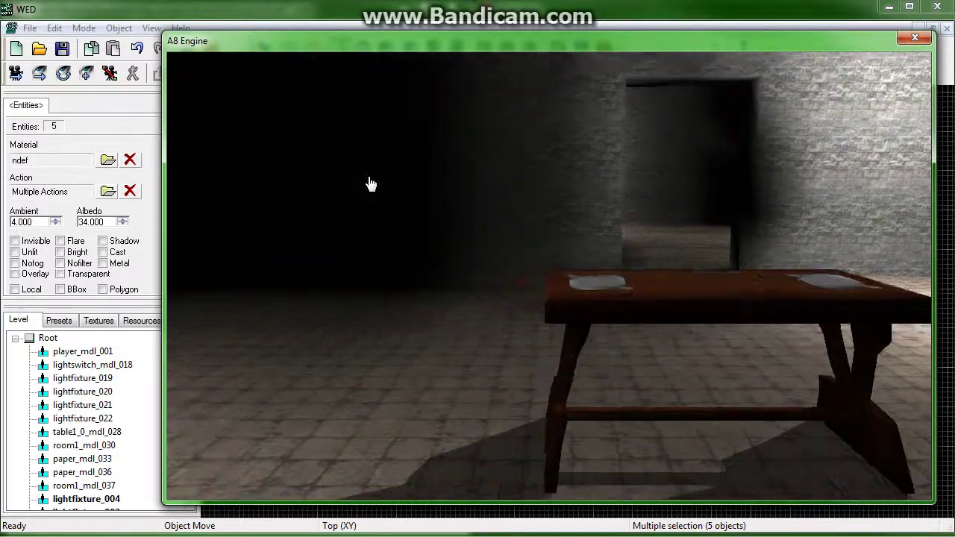
{"action": "key", "text": "w"}
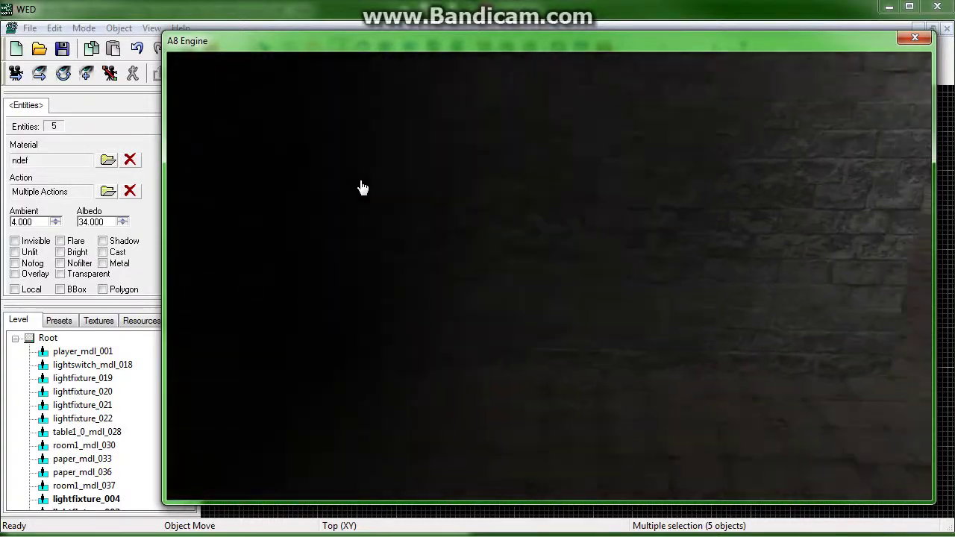
{"action": "key", "text": "w"}
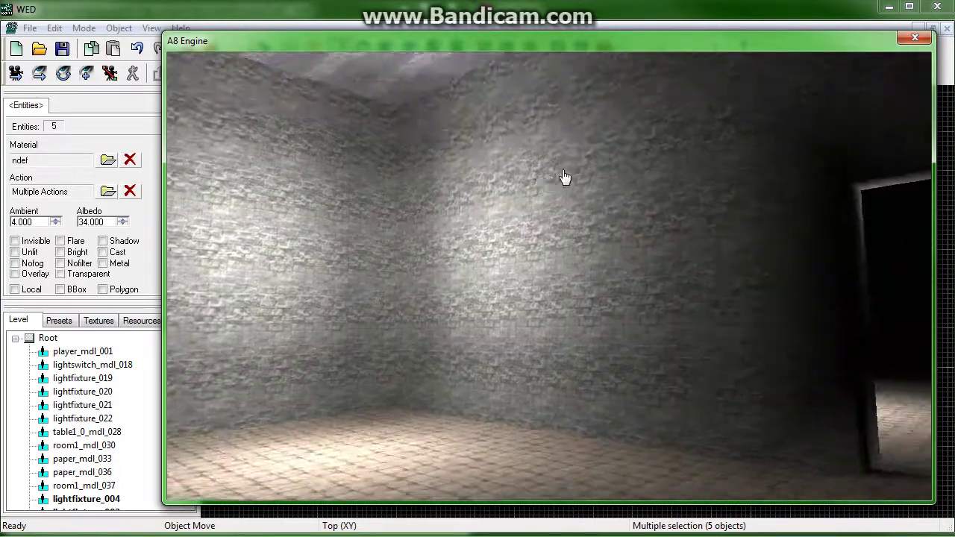
{"action": "key", "text": "Escape"}
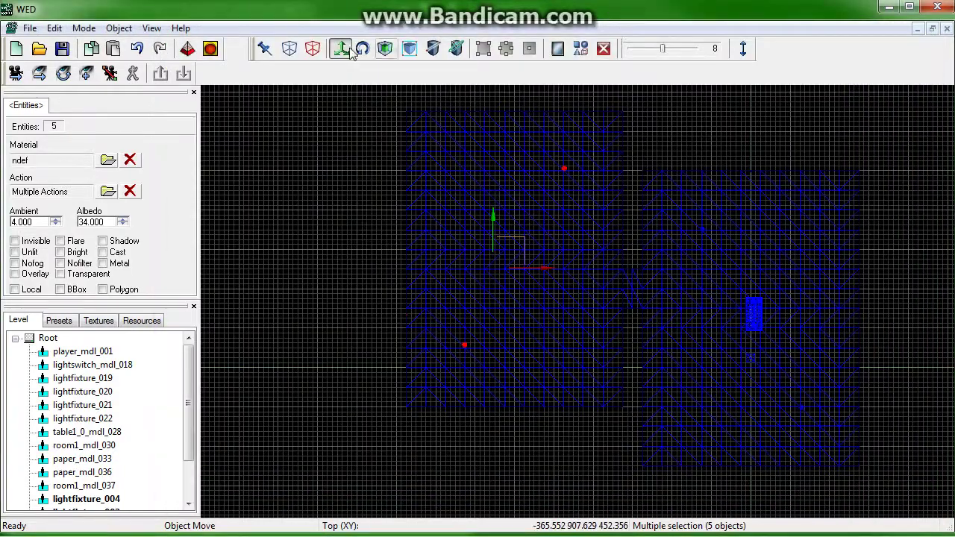
Step: Select the two overlapping light fixtures at the copied room's positive-Y end and move them horizontally toward negative X, in line with the room's other light
{"action": "left_click", "coordinate": [310, 49]}
{"action": "left_click_drag", "start_coordinate": [476, 134], "coordinate": [474, 133]}
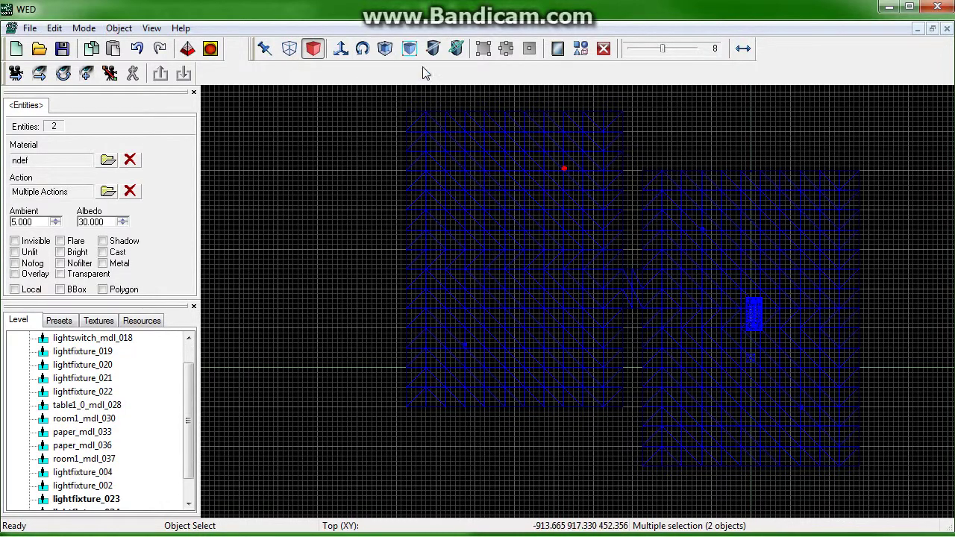
{"action": "left_click", "coordinate": [340, 49]}
{"action": "scroll", "coordinate": [473, 160], "scroll_direction": "up", "scroll_amount": 5}
{"action": "left_click_drag", "start_coordinate": [661, 194], "coordinate": [556, 193]}
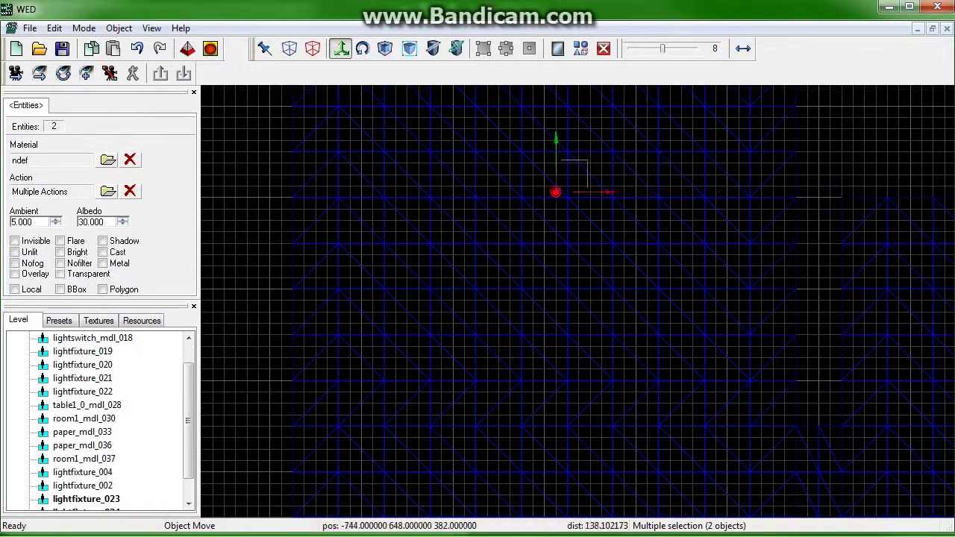
{"action": "left_click_drag", "start_coordinate": [424, 193], "coordinate": [431, 198]}
{"action": "scroll", "coordinate": [440, 330], "scroll_direction": "down", "scroll_amount": 6}
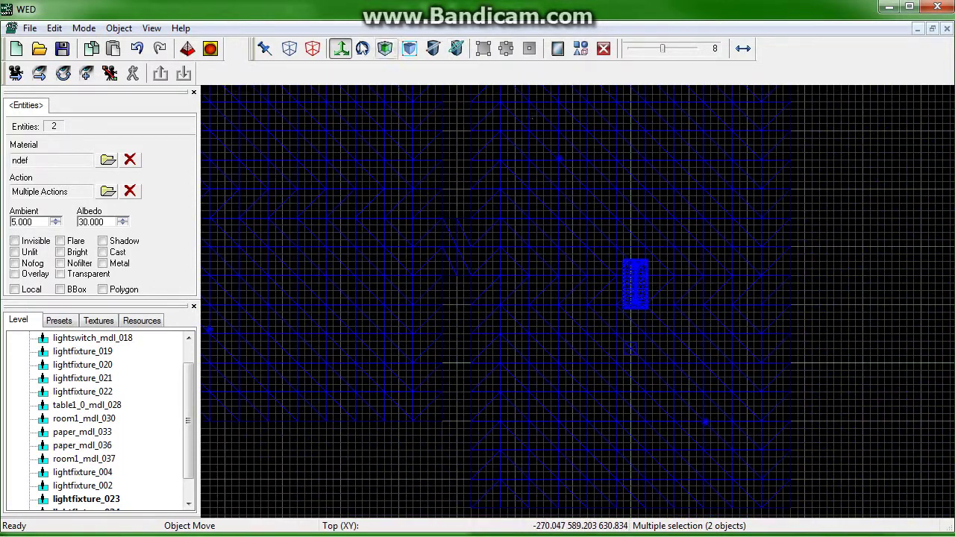
Step: Select lightfixture_021 and lightfixture_022 in the original room and move them horizontally toward positive X, in line with the room's other light
{"action": "left_click", "coordinate": [313, 47]}
{"action": "left_click", "coordinate": [563, 152]}
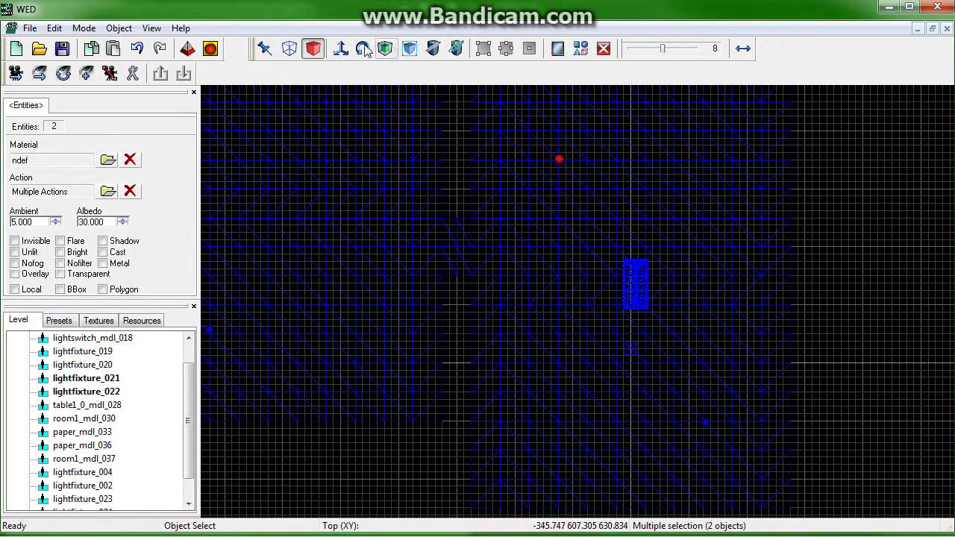
{"action": "left_click", "coordinate": [341, 48]}
{"action": "left_click_drag", "start_coordinate": [557, 159], "coordinate": [681, 158]}
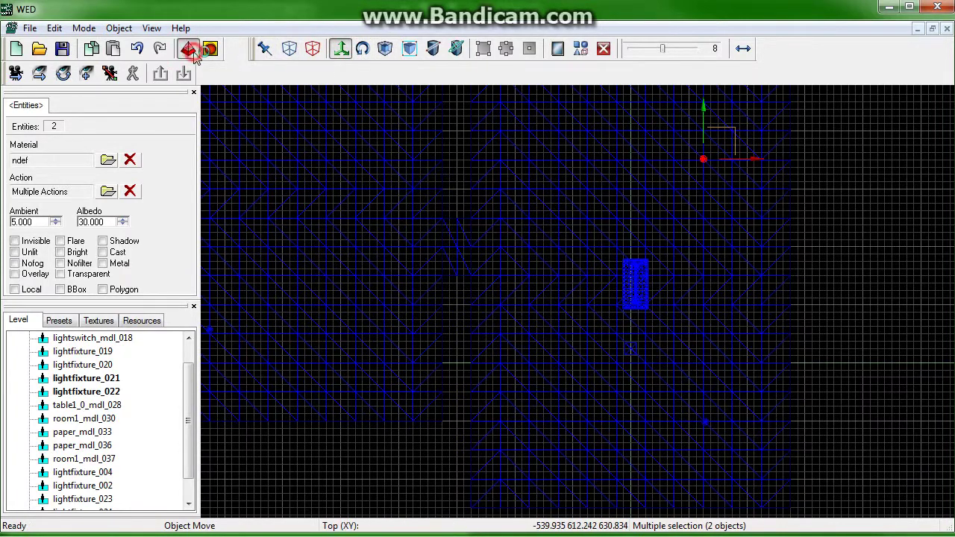
Step: Compile the map with Update Entities and run the level in the engine
{"action": "left_click_drag", "start_coordinate": [353, 1], "coordinate": [406, 217]}
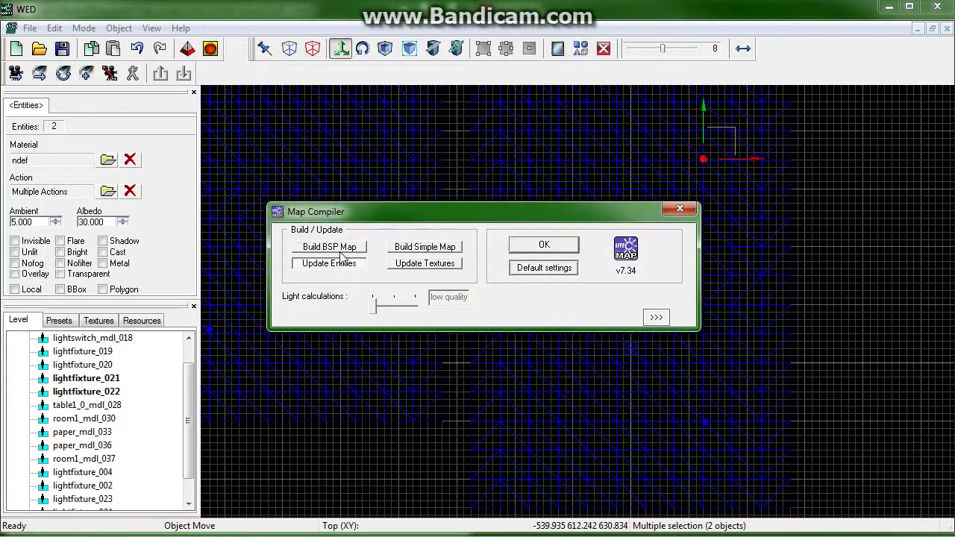
{"action": "left_click", "coordinate": [544, 248]}
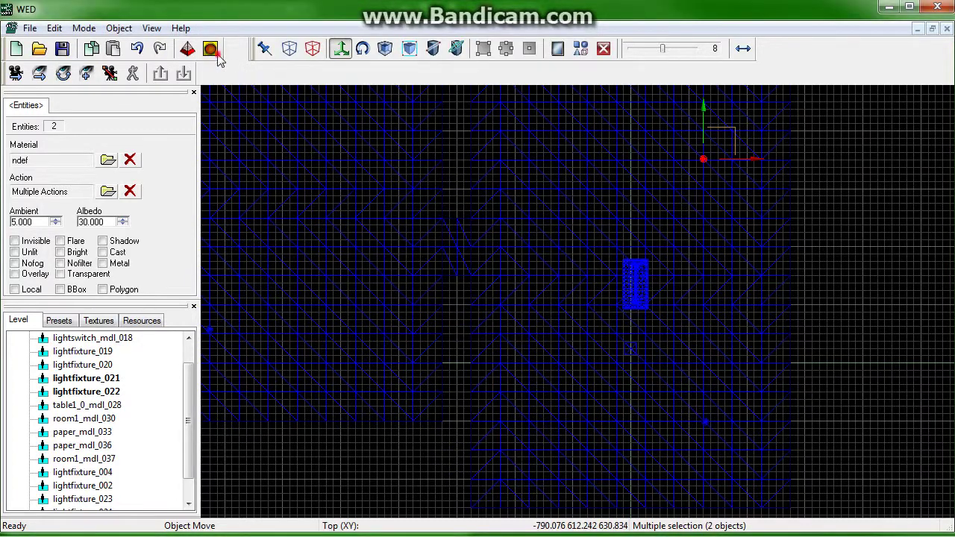
{"action": "left_click", "coordinate": [216, 53]}
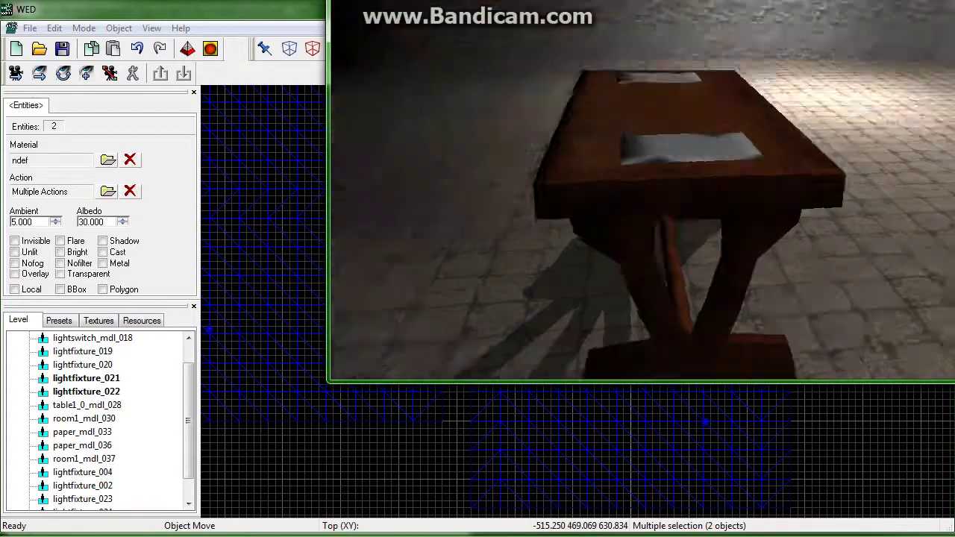
Step: Walk around the table and through the room to check the lighting from the repositioned fixtures
{"action": "key", "text": "s"}
{"action": "key", "text": "w"}
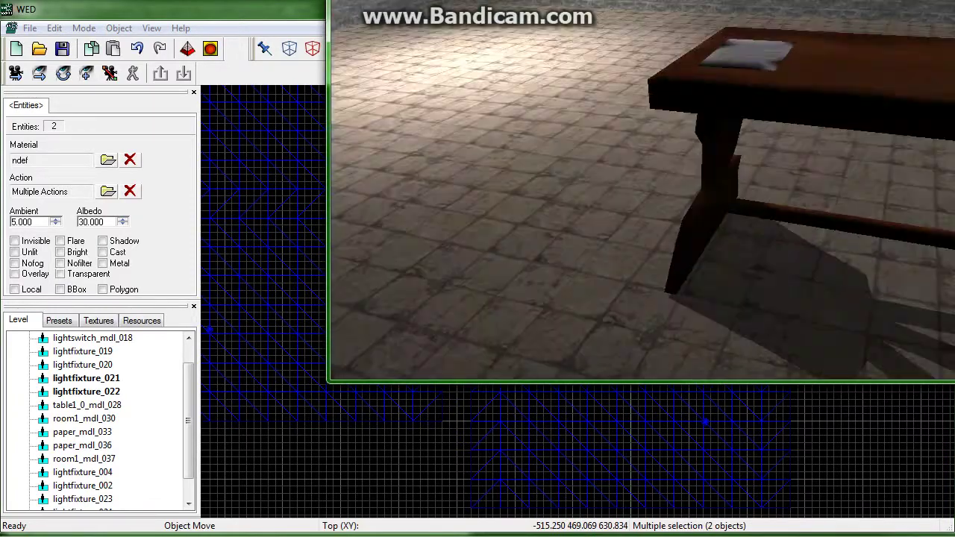
{"action": "key", "text": "w"}
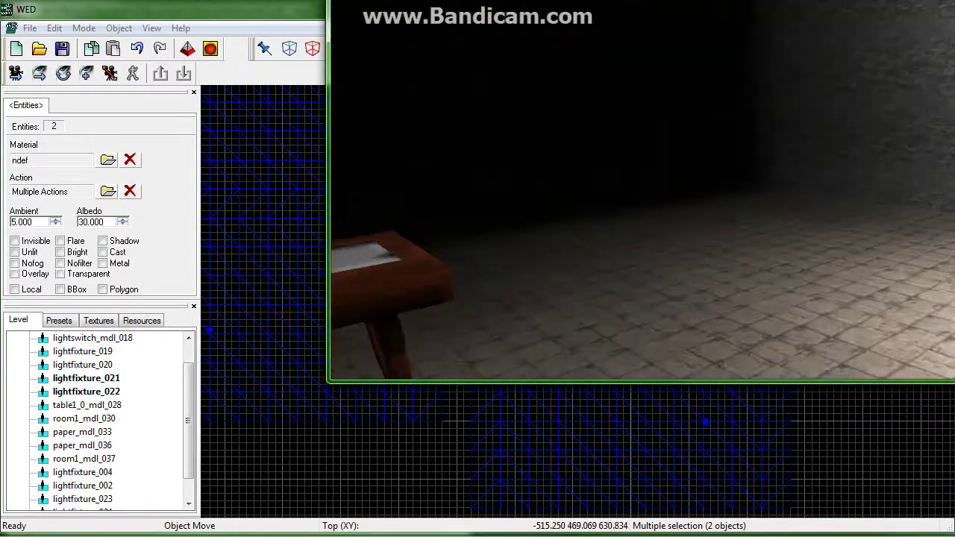
{"action": "key", "text": "s"}
{"action": "key", "text": "w"}
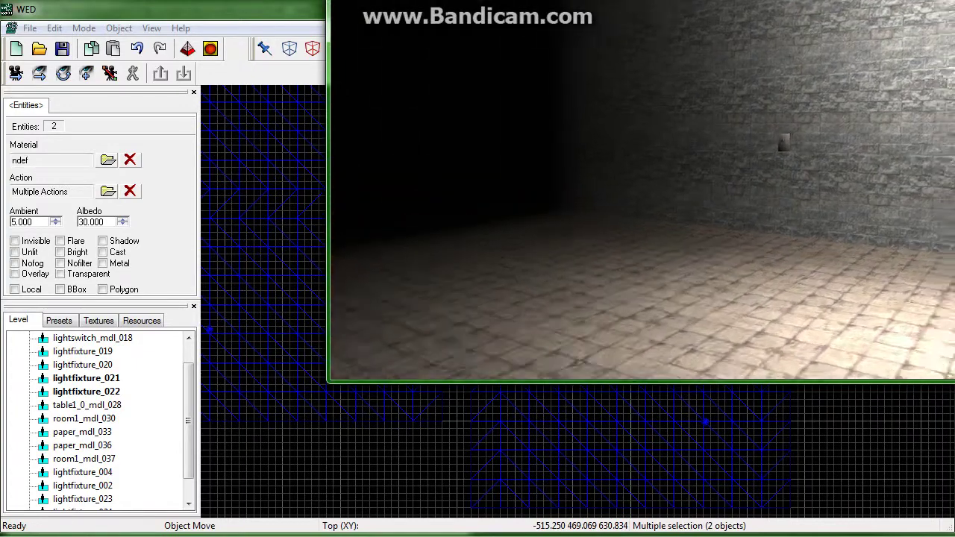
{"action": "key", "text": "w"}
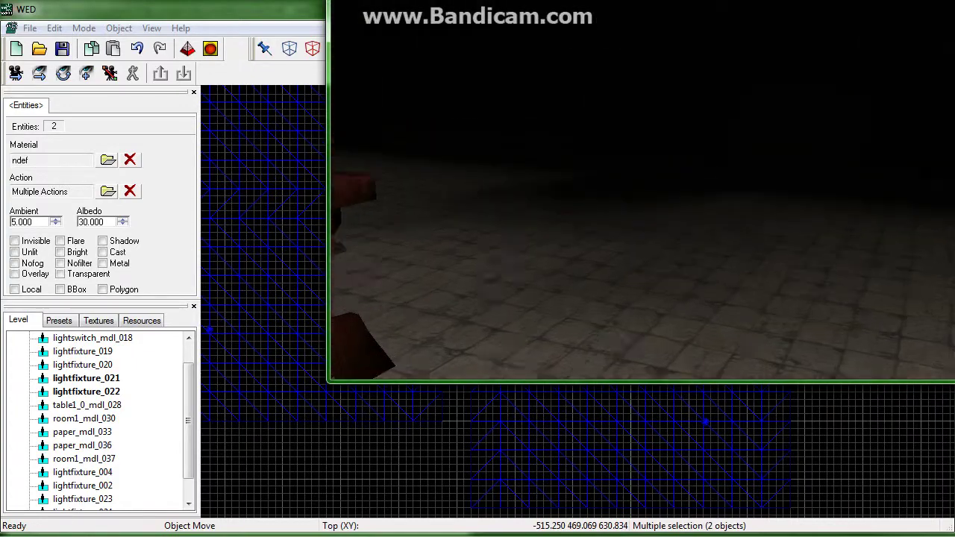
{"action": "key", "text": "w"}
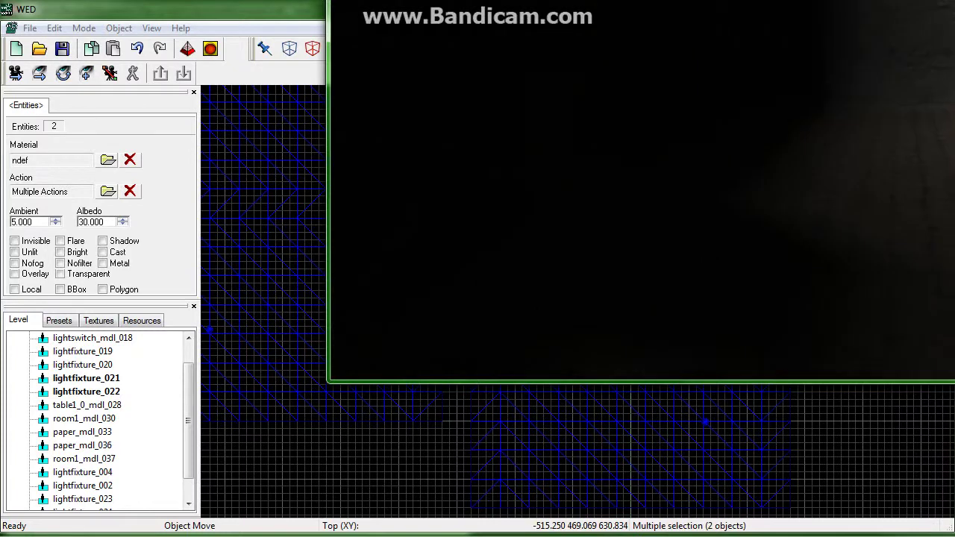
{"action": "key", "text": "d"}
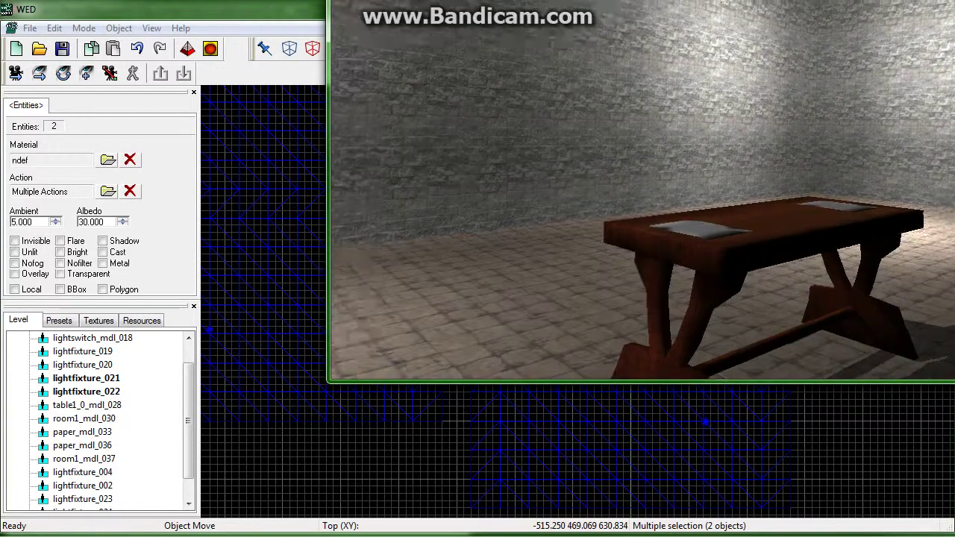
Step: Walk from the table through the dark area to the wall-mounted light switch and toggle it
{"action": "key", "text": "Tab"}
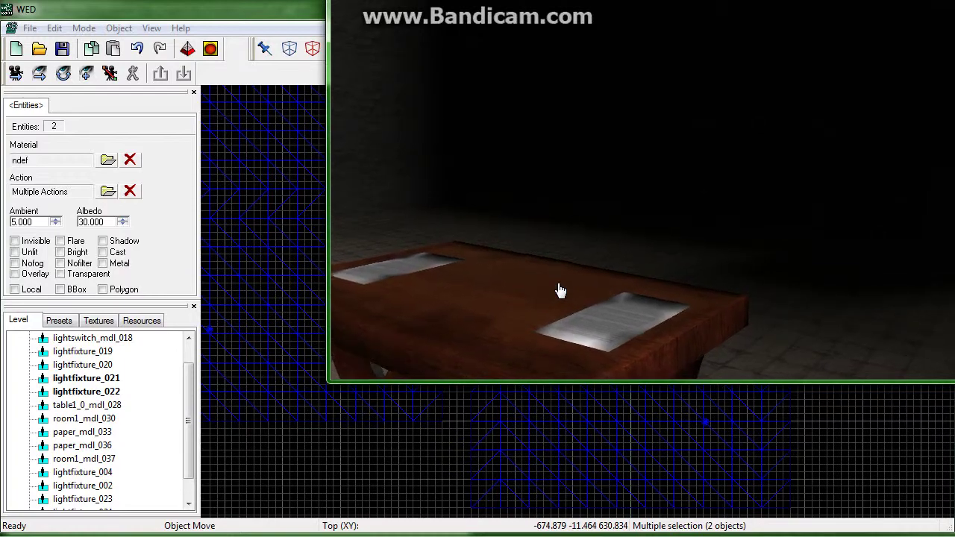
{"action": "key", "text": "w"}
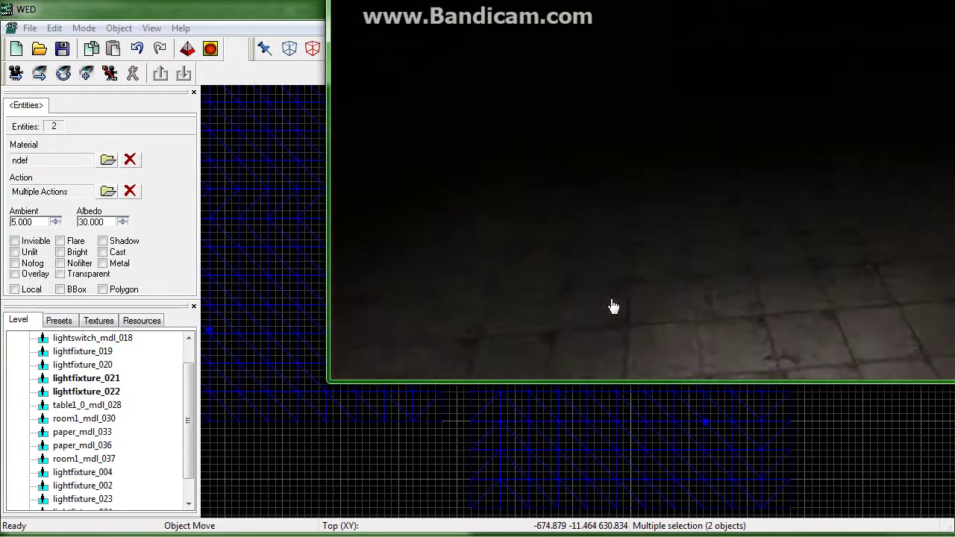
{"action": "key", "text": "w"}
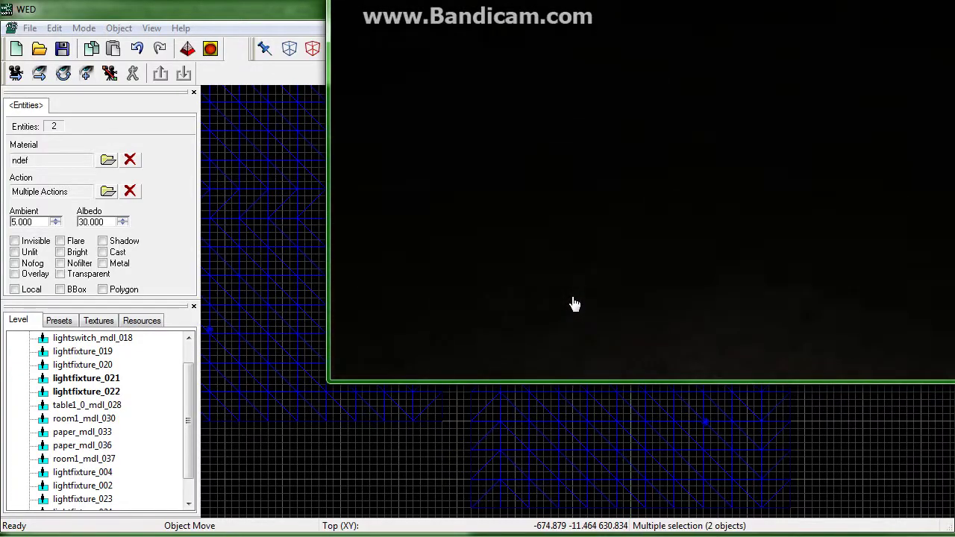
{"action": "key", "text": "w"}
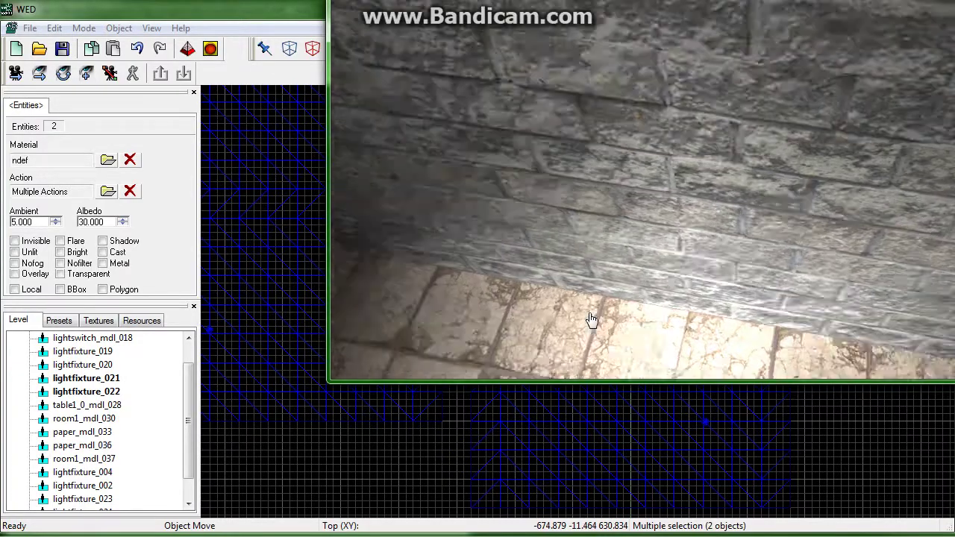
{"action": "key", "text": "w"}
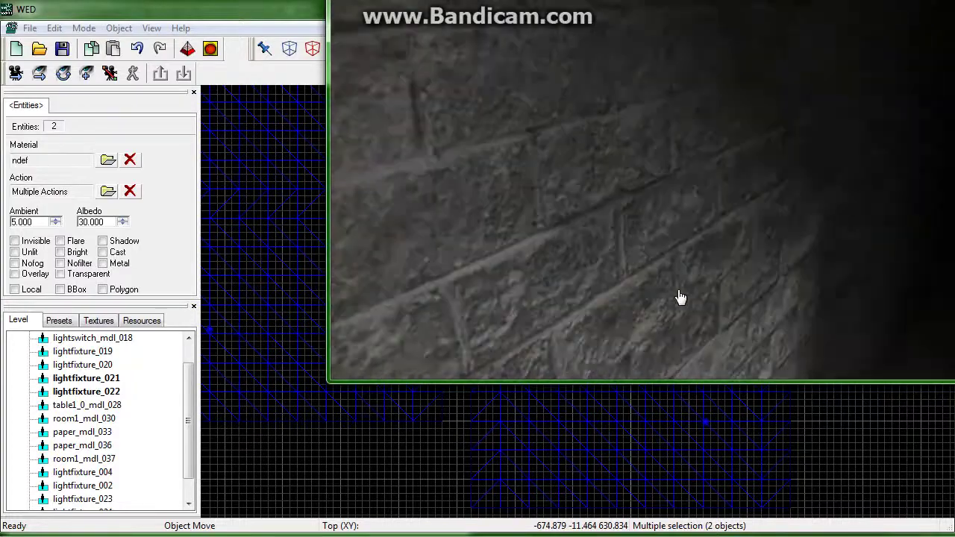
{"action": "key", "text": "w"}
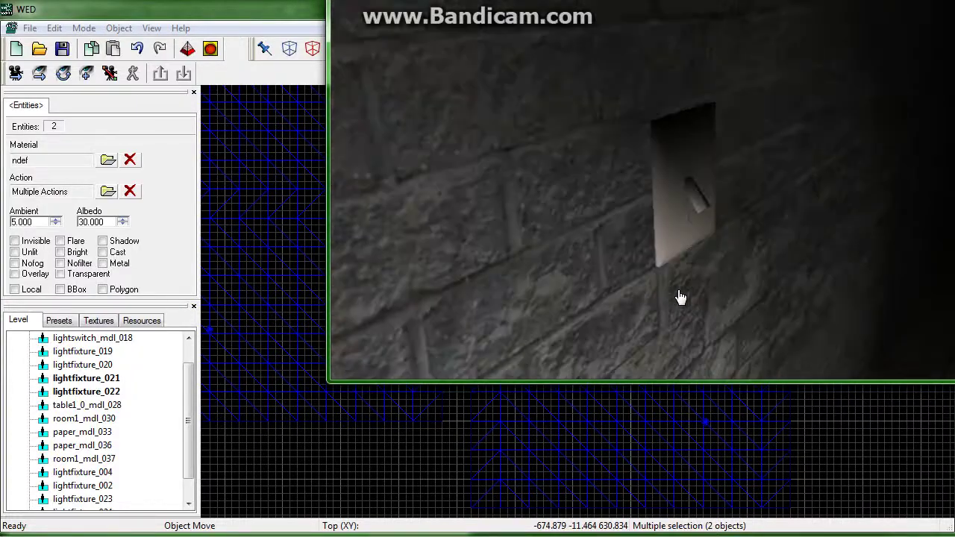
{"action": "left_click", "coordinate": [681, 297]}
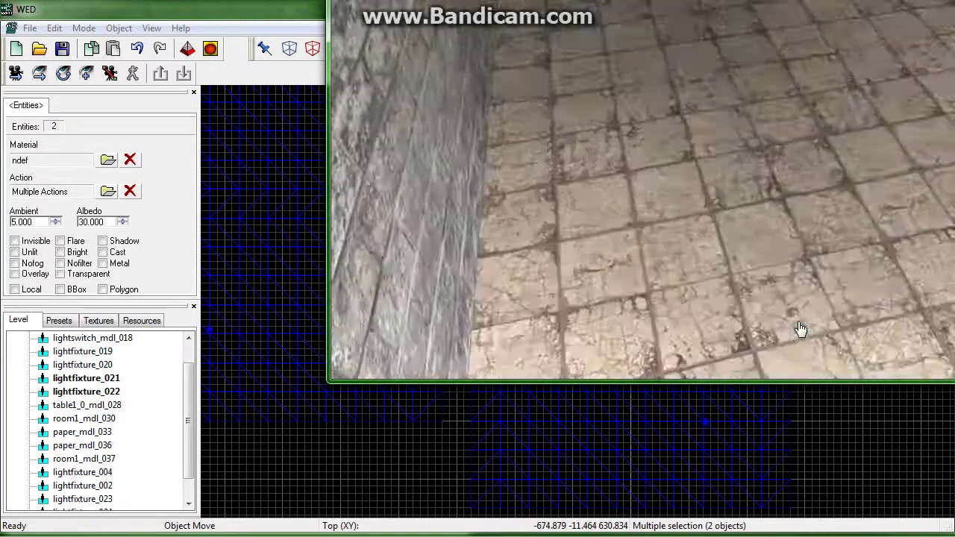
Step: Set player.lightrange to 0 in the engine console, check the rooms without the player's light, and close the running level
{"action": "key", "text": "Tab"}
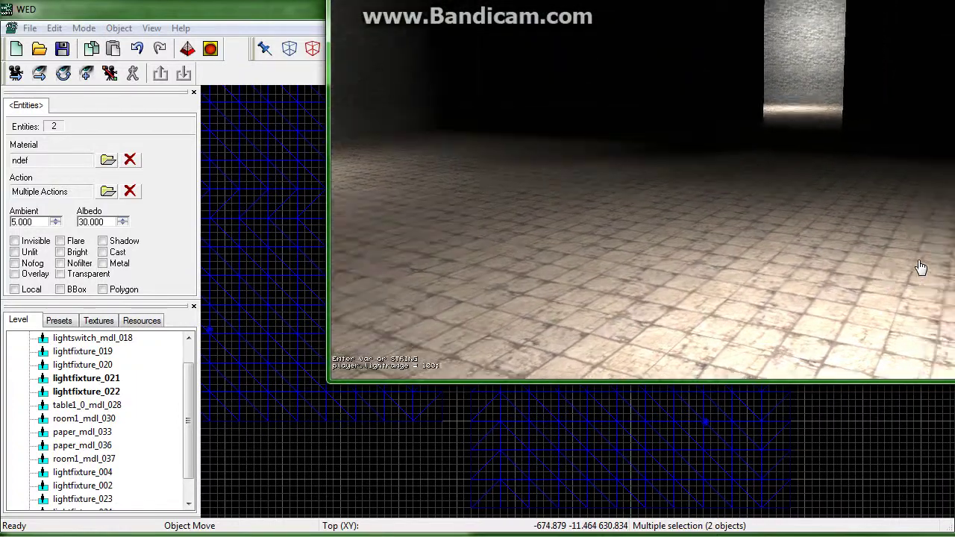
{"action": "key", "text": "Left"}
{"action": "key", "text": "Left"}
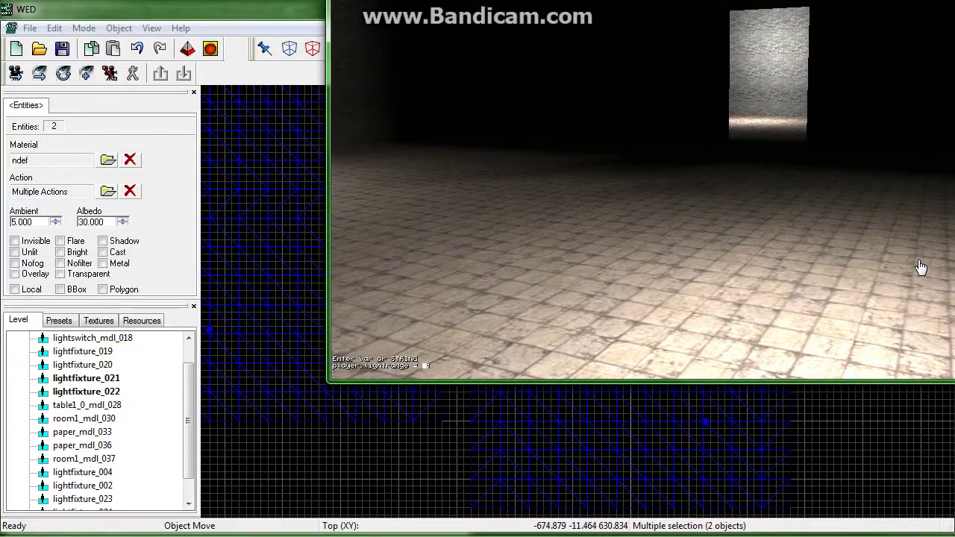
{"action": "type", "text": "0"}
{"action": "key", "text": "Return"}
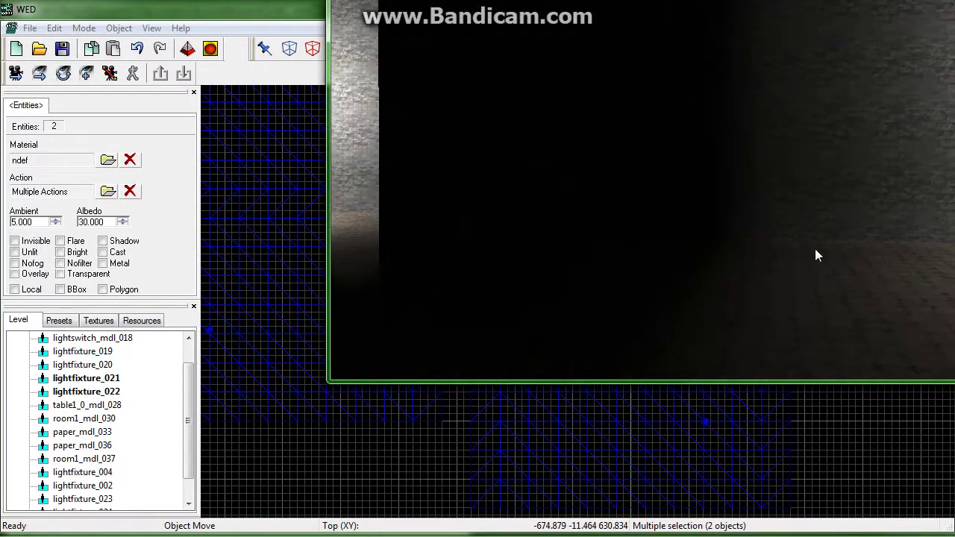
{"action": "key", "text": "Escape"}
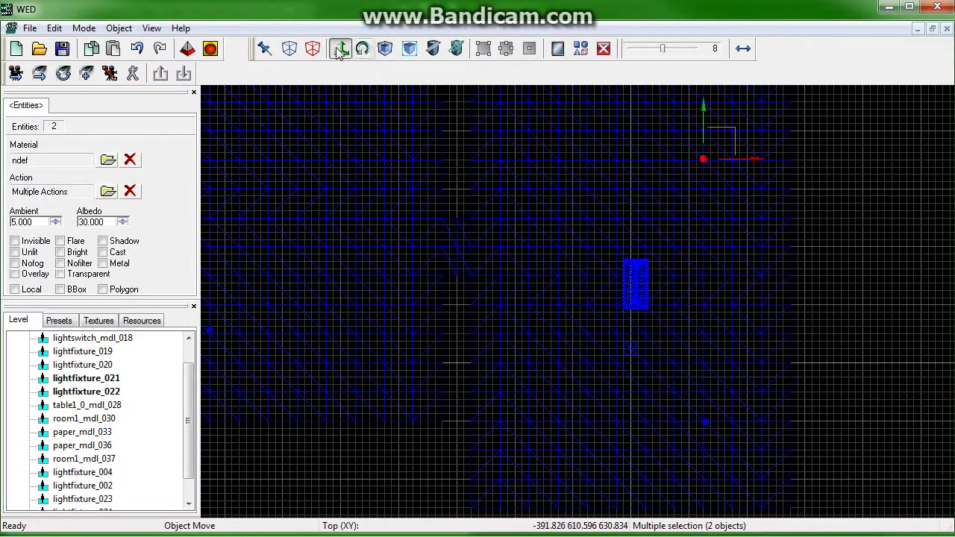
Step: Select all four light fixtures in the room with the table and move them along the X axis closer to the table
{"action": "left_click", "coordinate": [317, 48]}
{"action": "right_click_drag", "start_coordinate": [412, 139], "coordinate": [612, 392]}
{"action": "right_click_drag", "start_coordinate": [652, 463], "coordinate": [665, 278]}
{"action": "scroll", "coordinate": [675, 357], "scroll_direction": "down", "scroll_amount": 2}
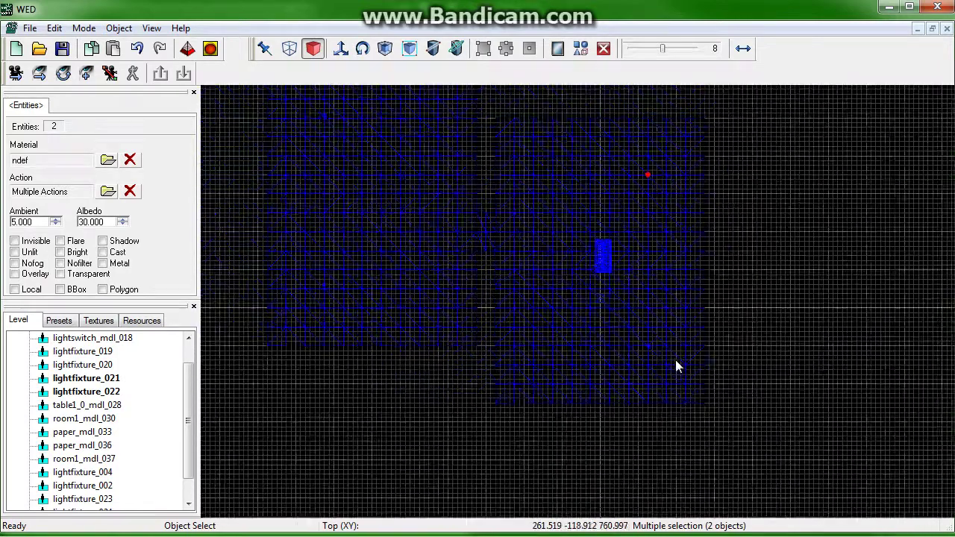
{"action": "left_click_drag", "start_coordinate": [677, 365], "coordinate": [643, 167]}
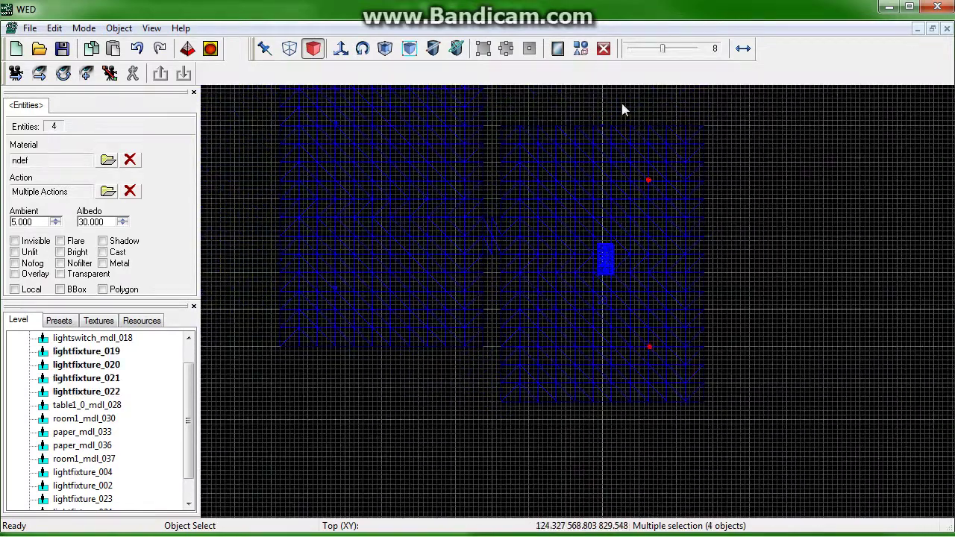
{"action": "left_click", "coordinate": [343, 49]}
{"action": "scroll", "coordinate": [593, 192], "scroll_direction": "up", "scroll_amount": 2}
{"action": "left_click_drag", "start_coordinate": [709, 169], "coordinate": [702, 169]}
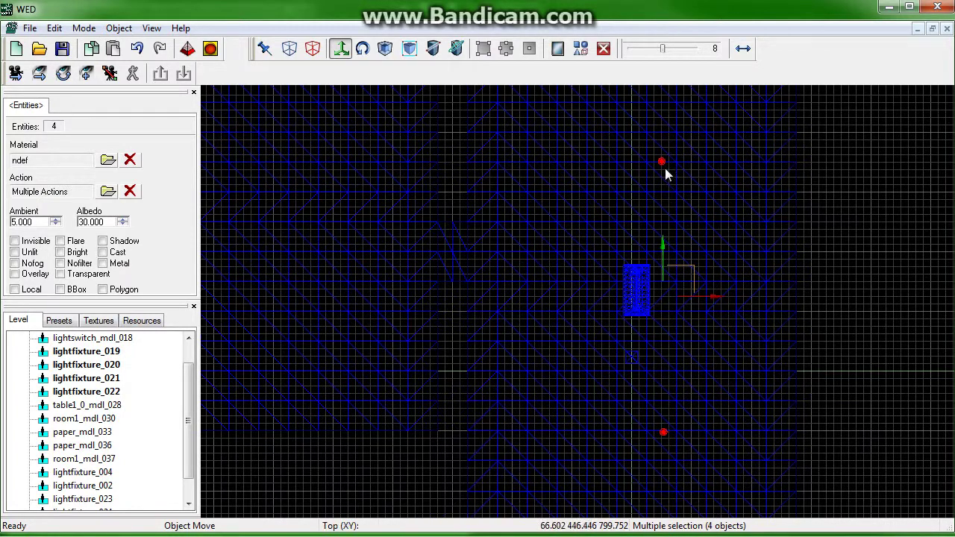
Step: Select the four light fixtures in the adjoining room and move them along the X axis toward that room's centre
{"action": "right_click_drag", "start_coordinate": [598, 201], "coordinate": [457, 171]}
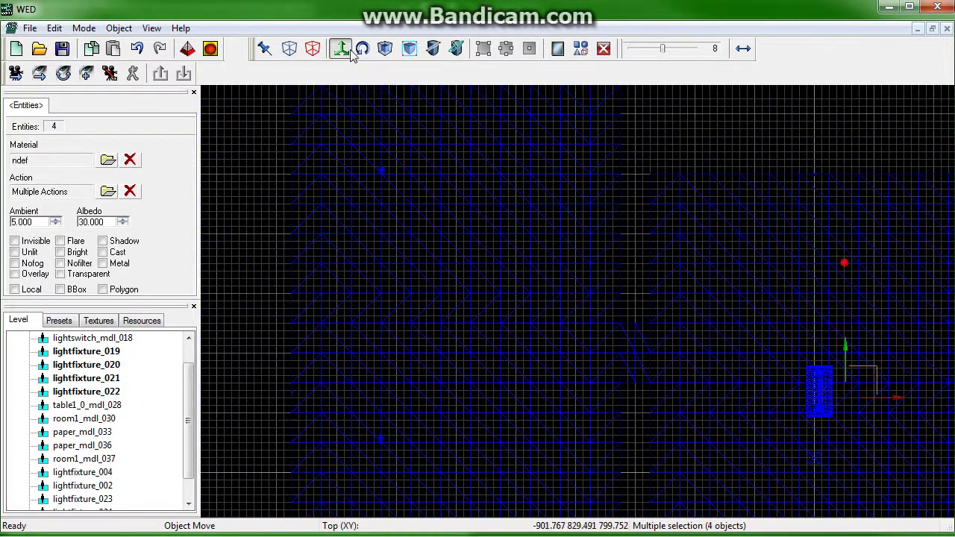
{"action": "left_click", "coordinate": [313, 49]}
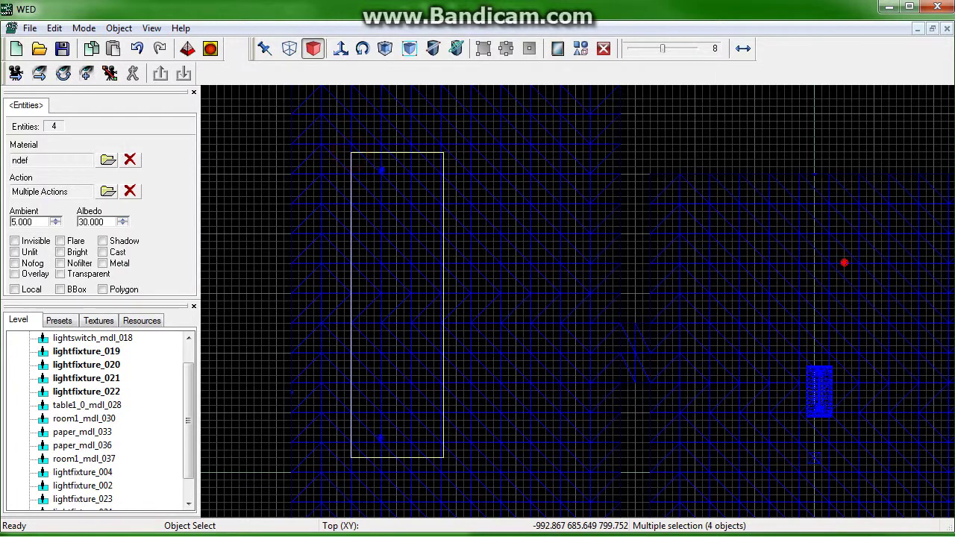
{"action": "left_click_drag", "start_coordinate": [351, 152], "coordinate": [396, 173]}
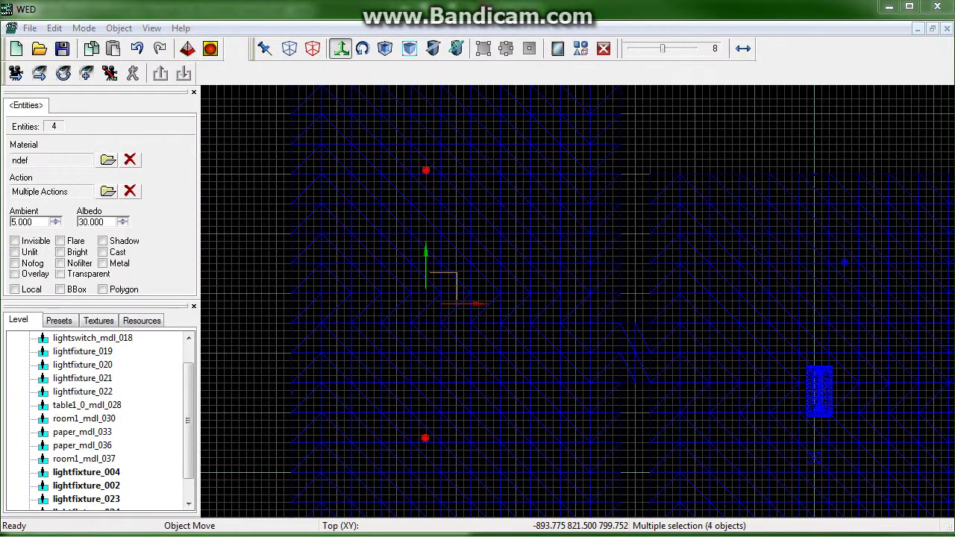
Step: Run the level in the engine and walk forward to check the lighting from the moved fixtures
{"action": "left_click", "coordinate": [211, 48]}
{"action": "key", "text": "Return"}
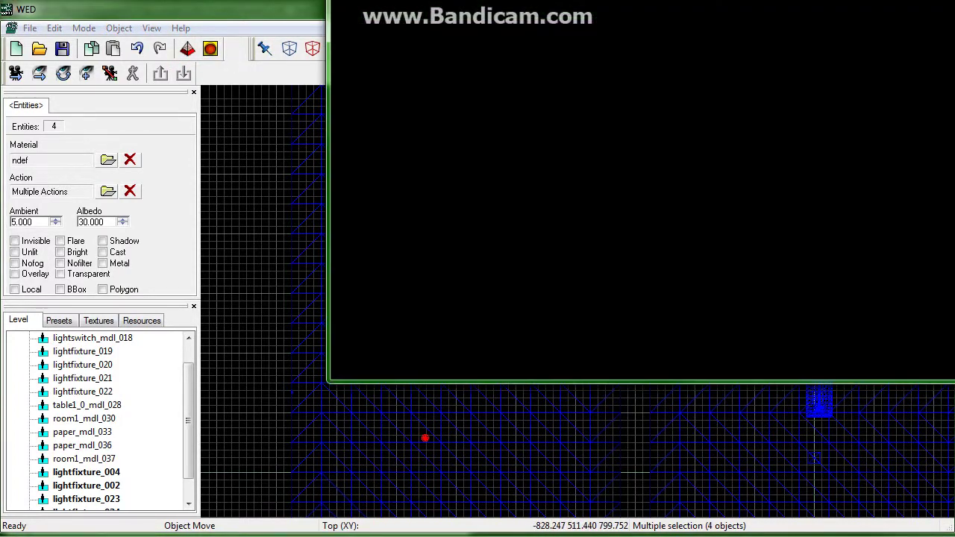
{"action": "key", "text": "w"}
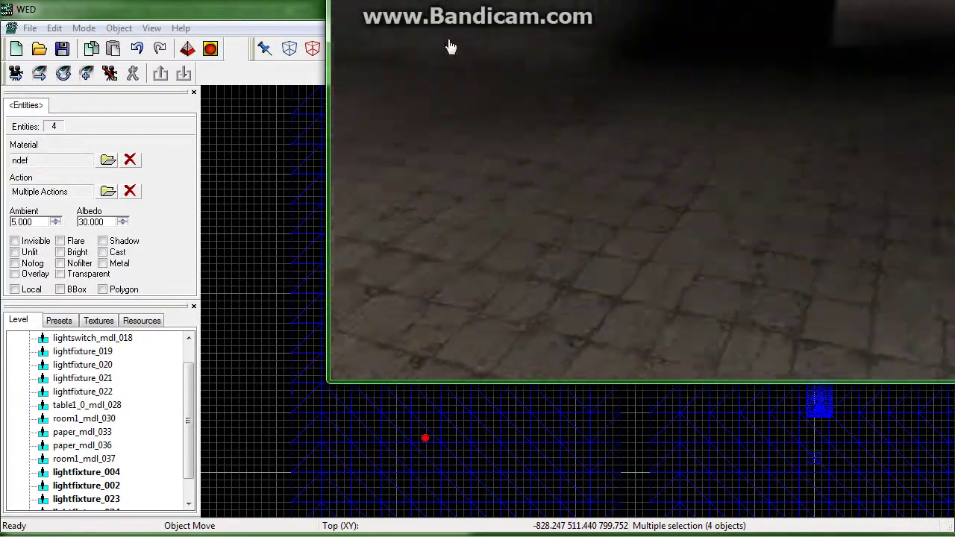
Step: Switch from the running level to another open application window
{"action": "key", "text": "alt+Tab"}
{"action": "key", "text": "Tab"}
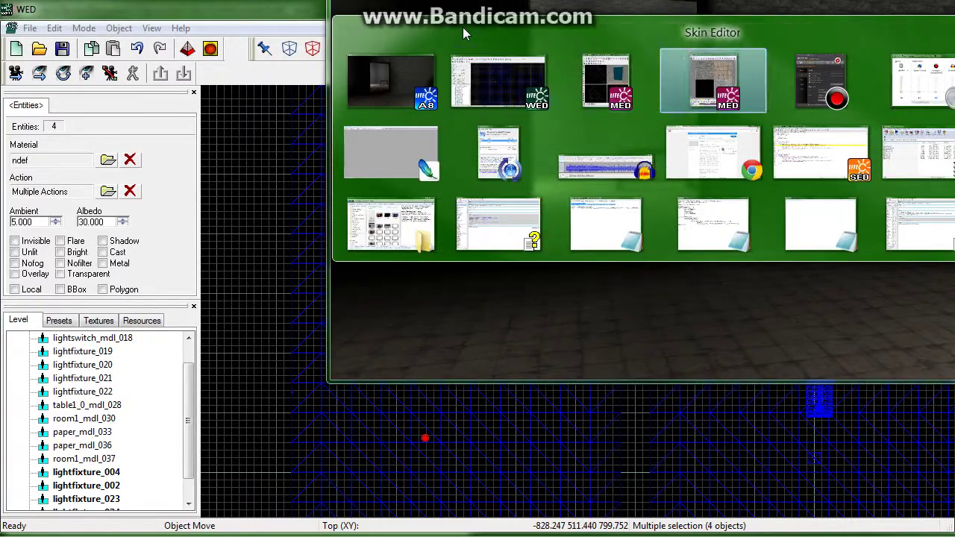